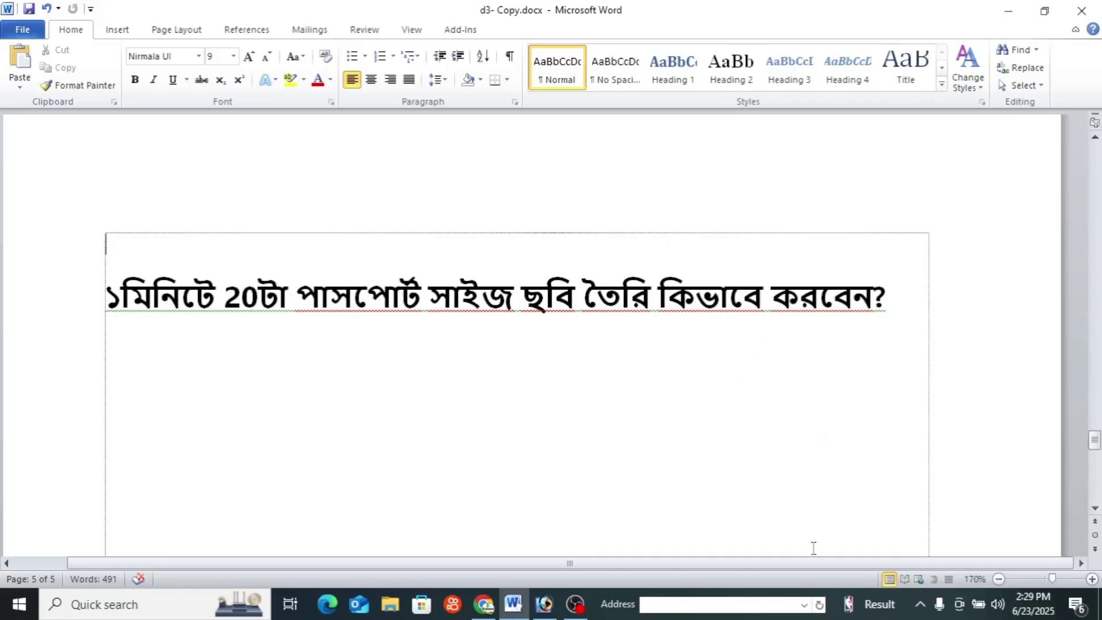
Step: Switch to Photoshop, open p2.jpg from the Desktop and maximize its document window
left_click(545, 591)
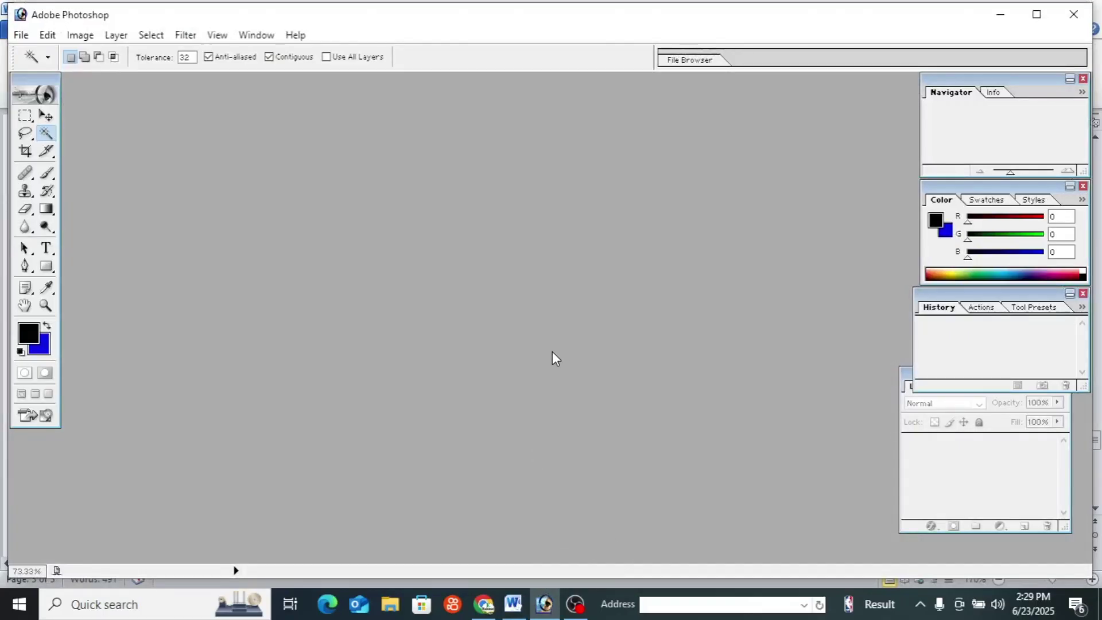
double_click(549, 336)
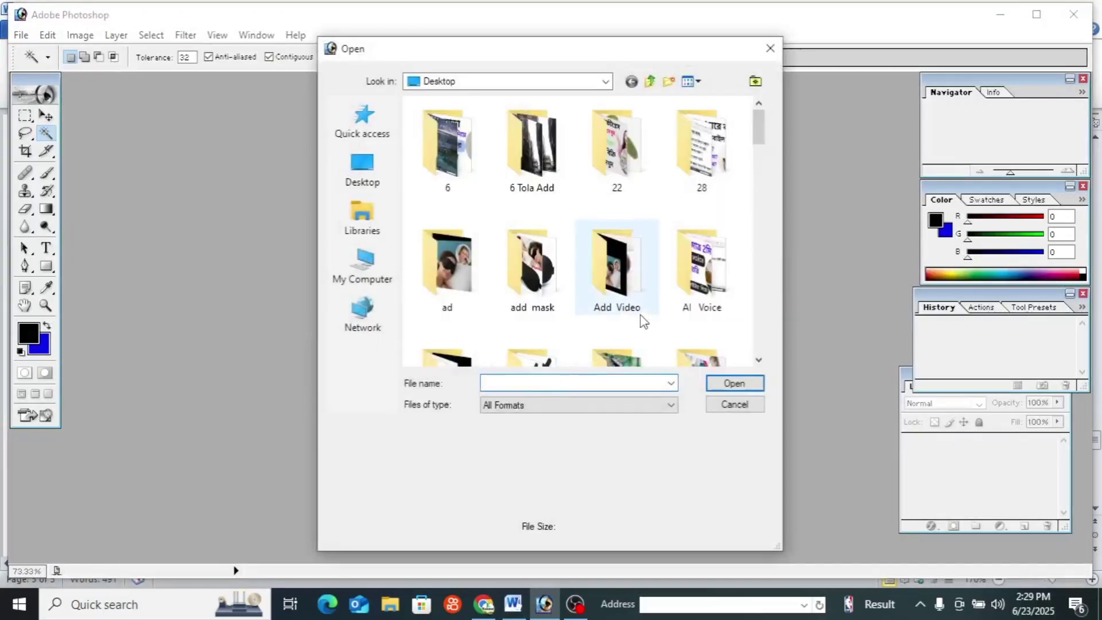
scroll(558, 283, "down", 15)
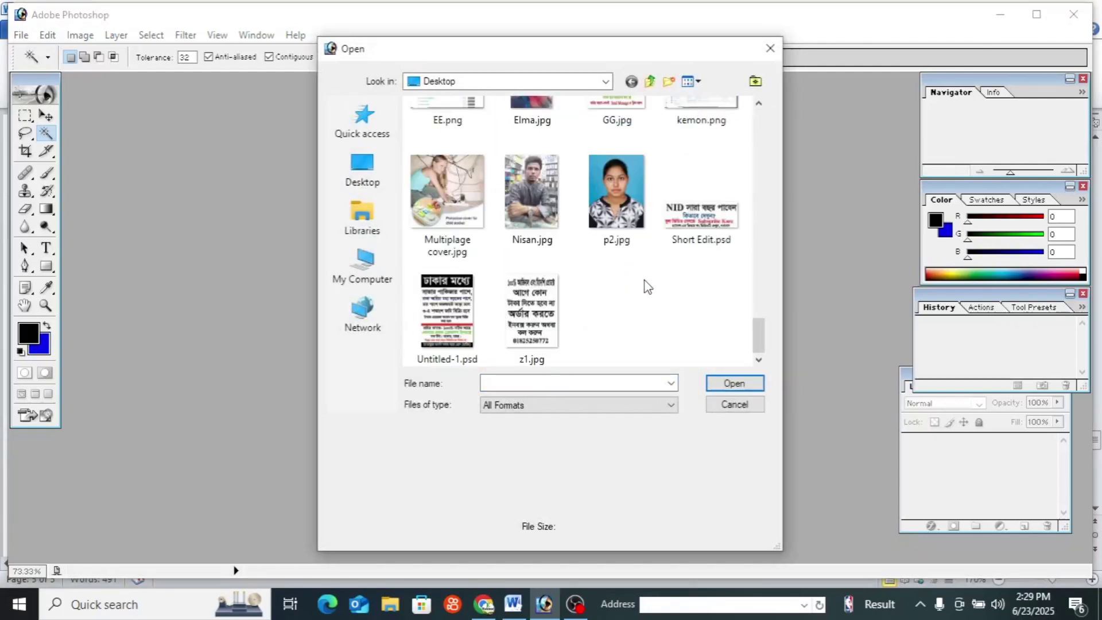
left_click(616, 195)
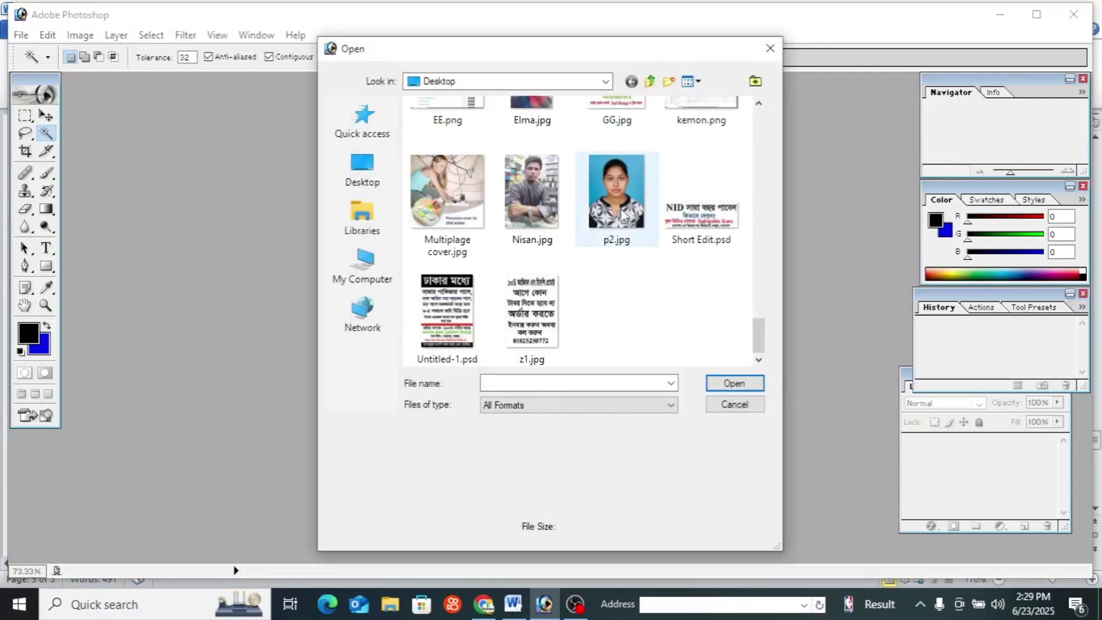
left_click(726, 386)
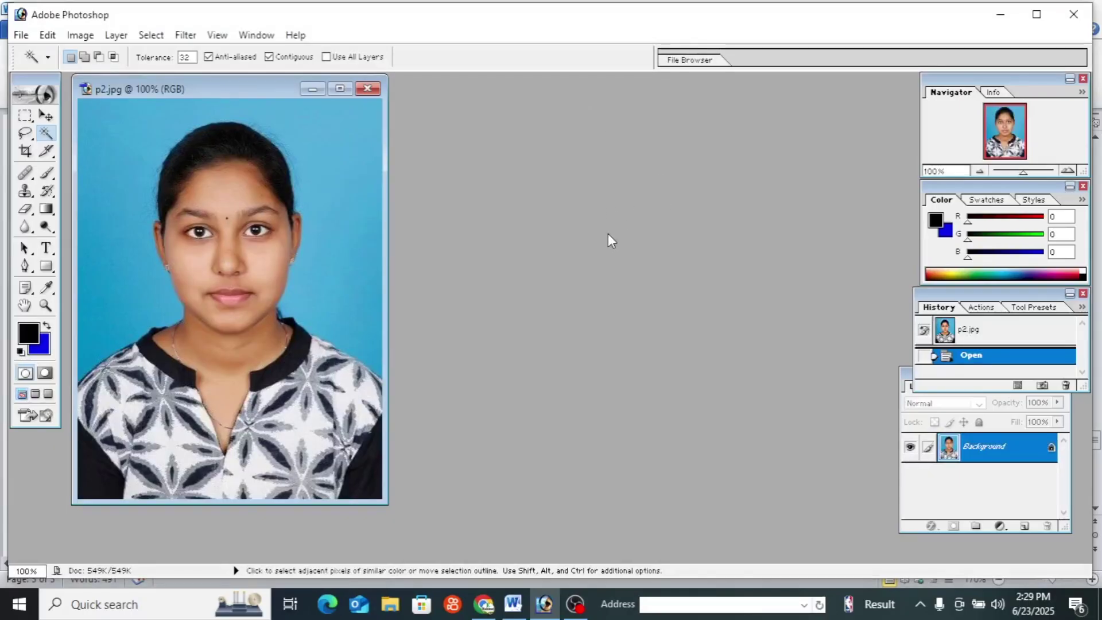
left_click(347, 90)
key("ctrl+0")
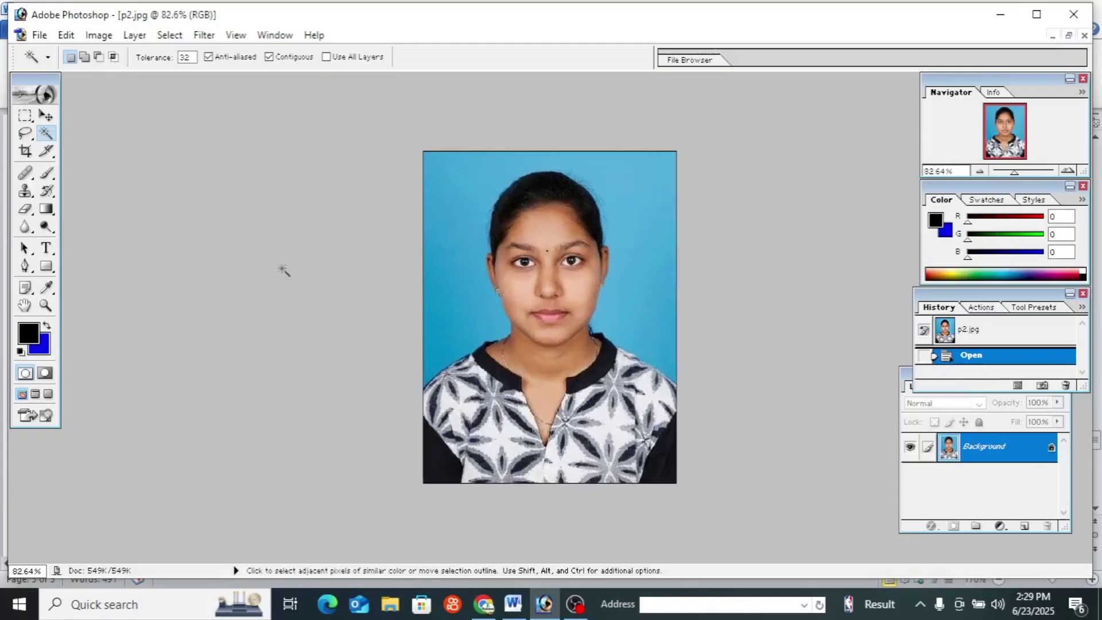
Step: Select the whole photo with the Rectangular Marquee and apply Brightness/Contrast with brightness +16 and contrast +17
left_click(26, 118)
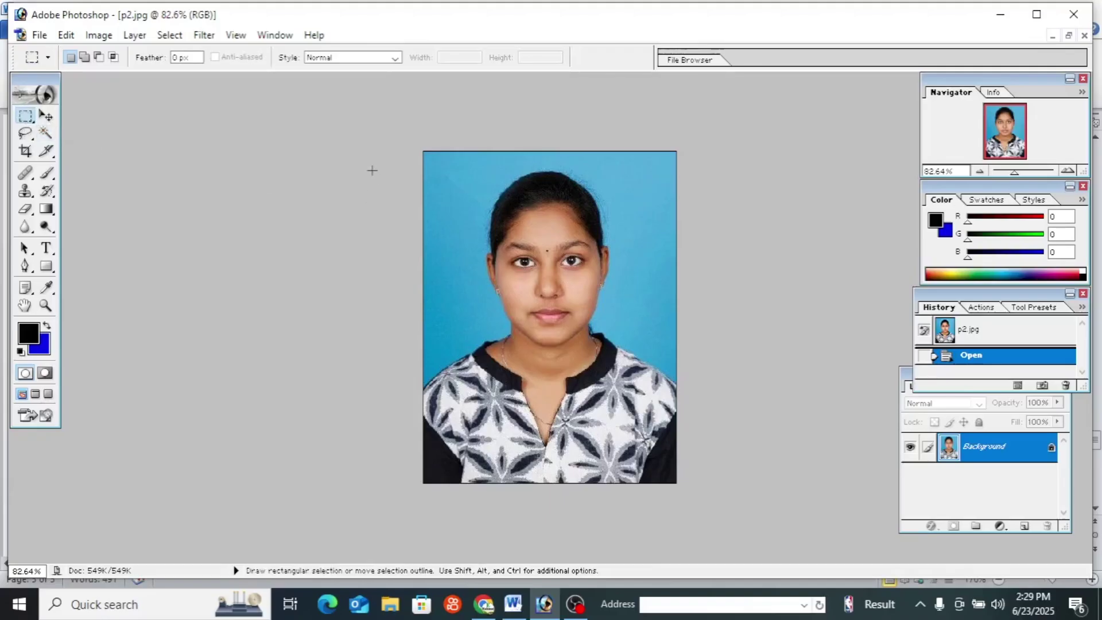
left_click_drag(713, 483, 738, 536)
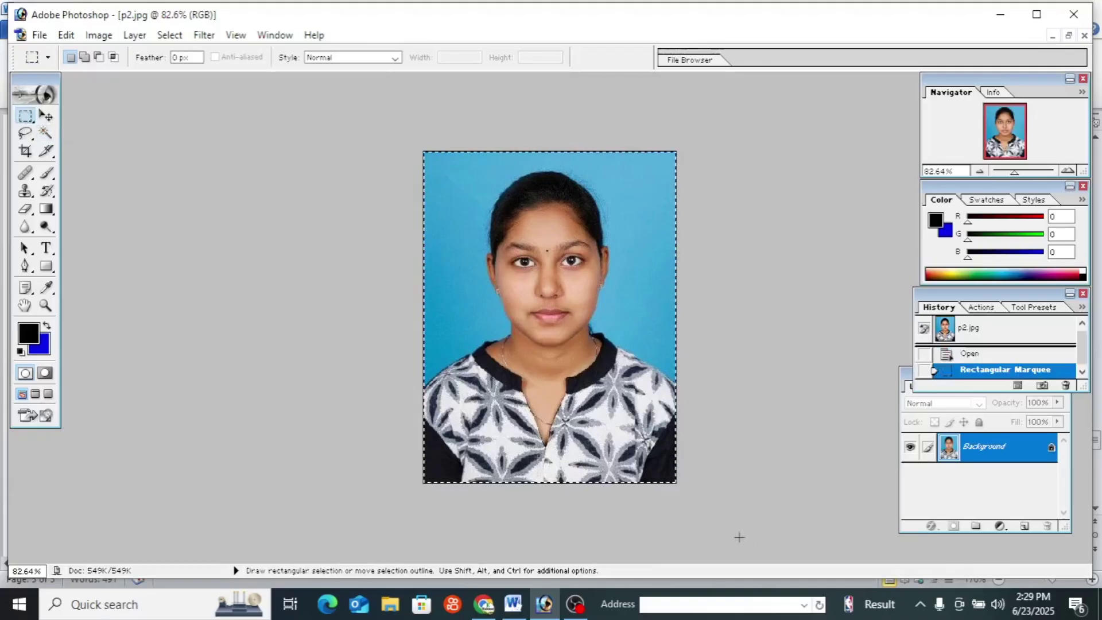
left_click(99, 36)
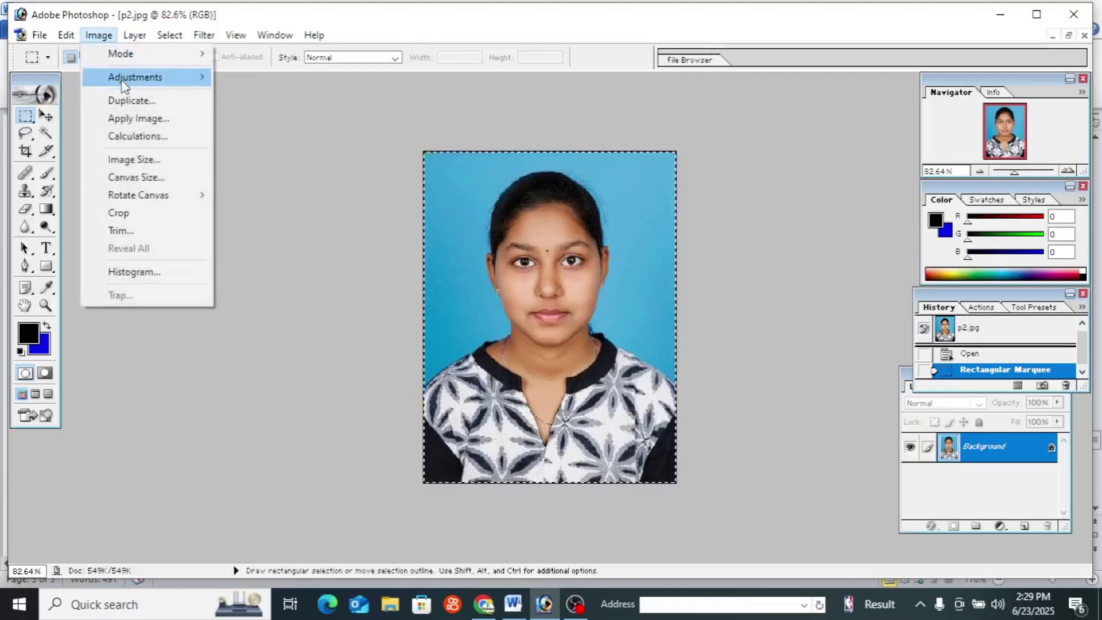
mouse_move(121, 81)
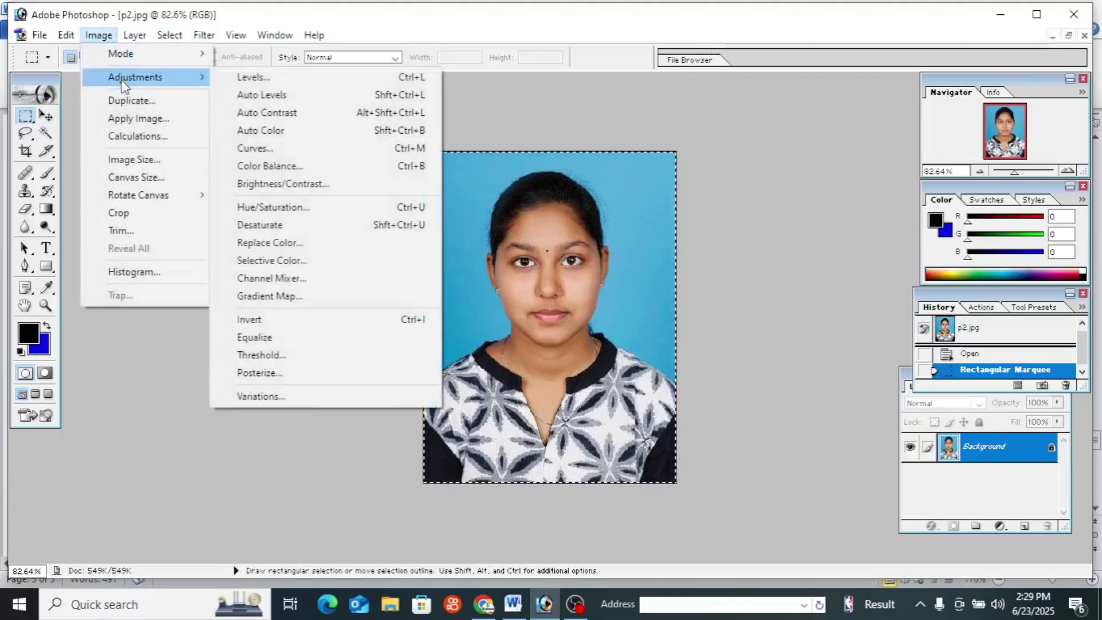
left_click(263, 185)
left_click_drag(185, 188, 187, 188)
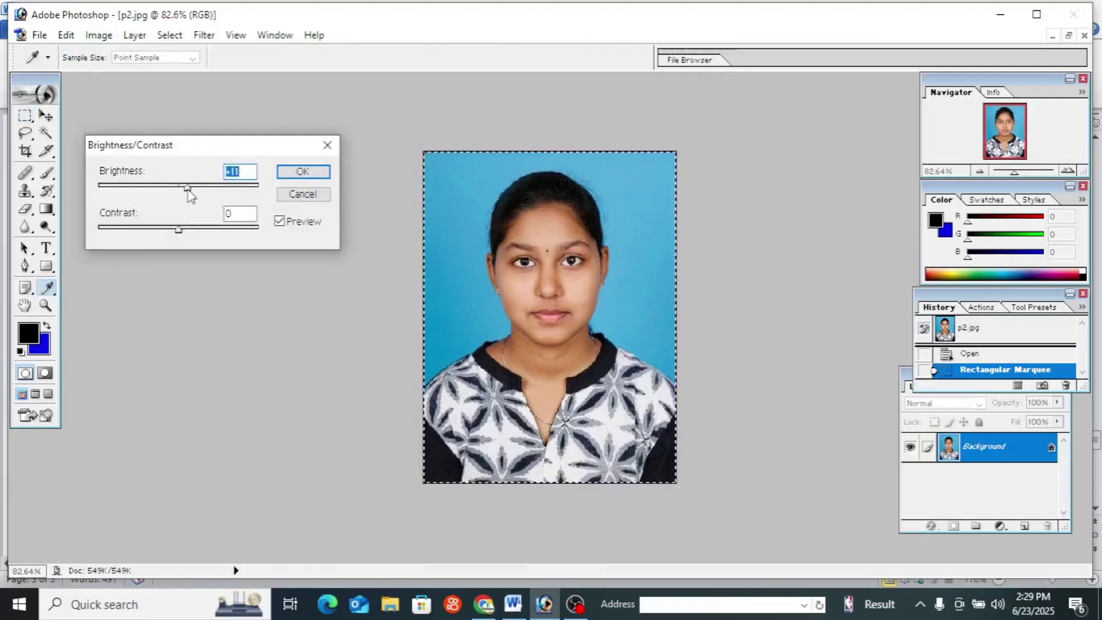
left_click_drag(187, 231, 192, 230)
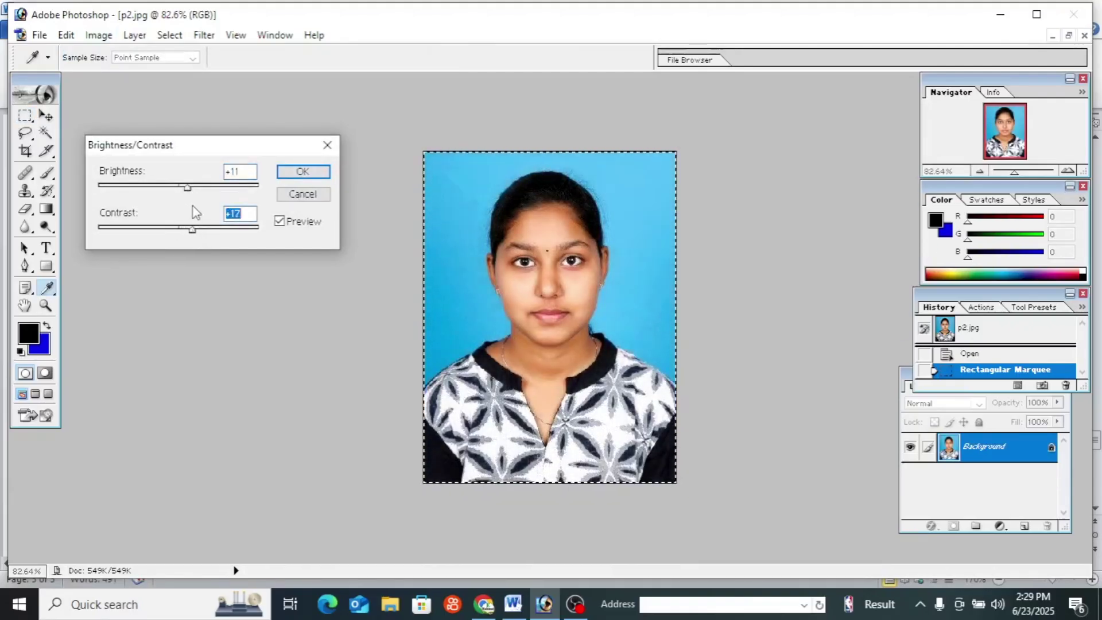
left_click_drag(188, 188, 192, 187)
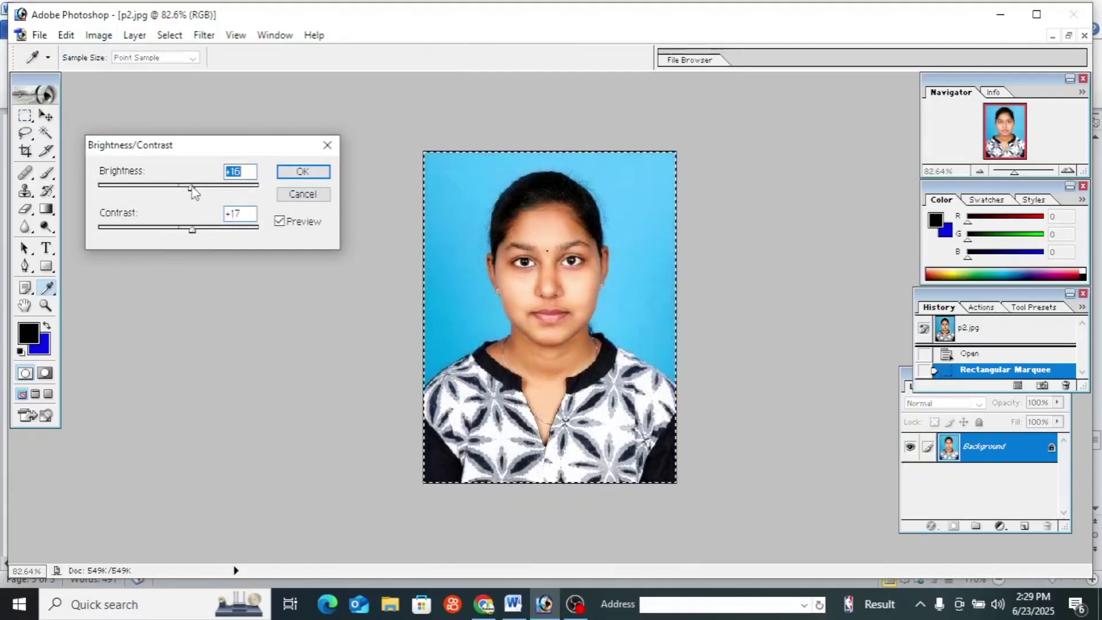
left_click(303, 172)
key("m")
Step: Apply a second Brightness/Contrast adjustment with brightness +12 to the photo and clear the selection
key("ctrl+plus")
scroll(345, 215, "up", 1)
scroll(313, 209, "down", 1)
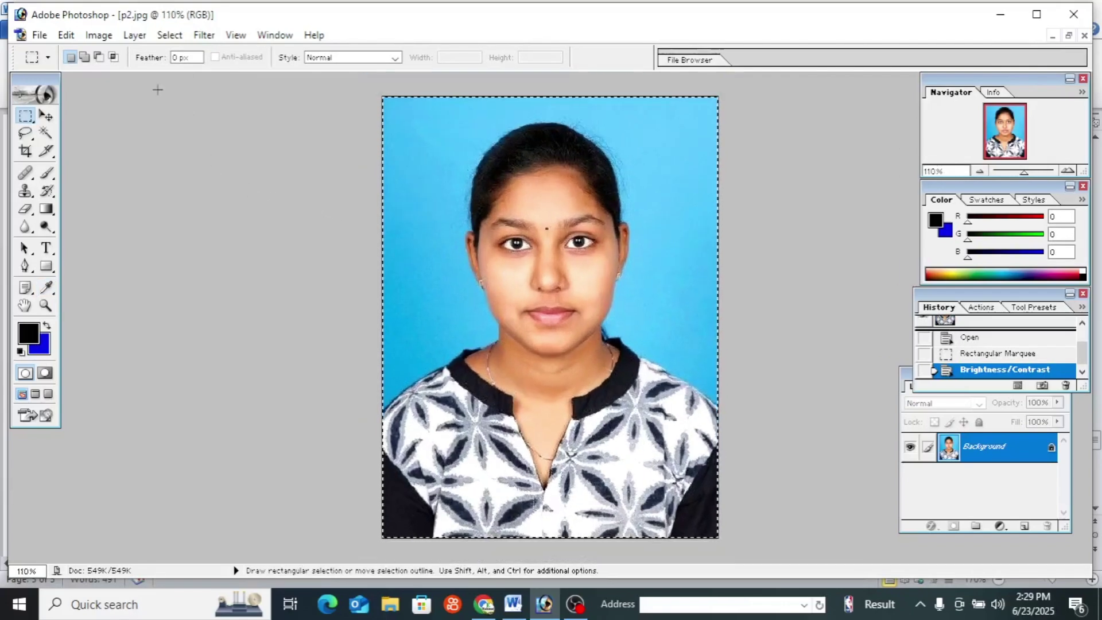
left_click(99, 35)
mouse_move(136, 82)
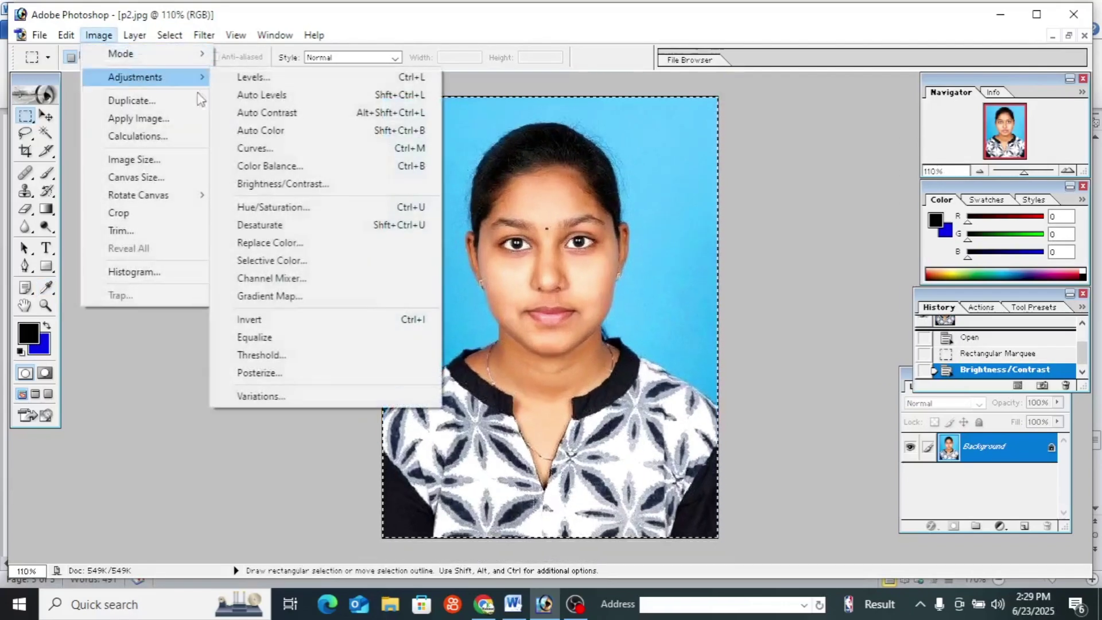
left_click(340, 182)
left_click_drag(184, 189, 187, 189)
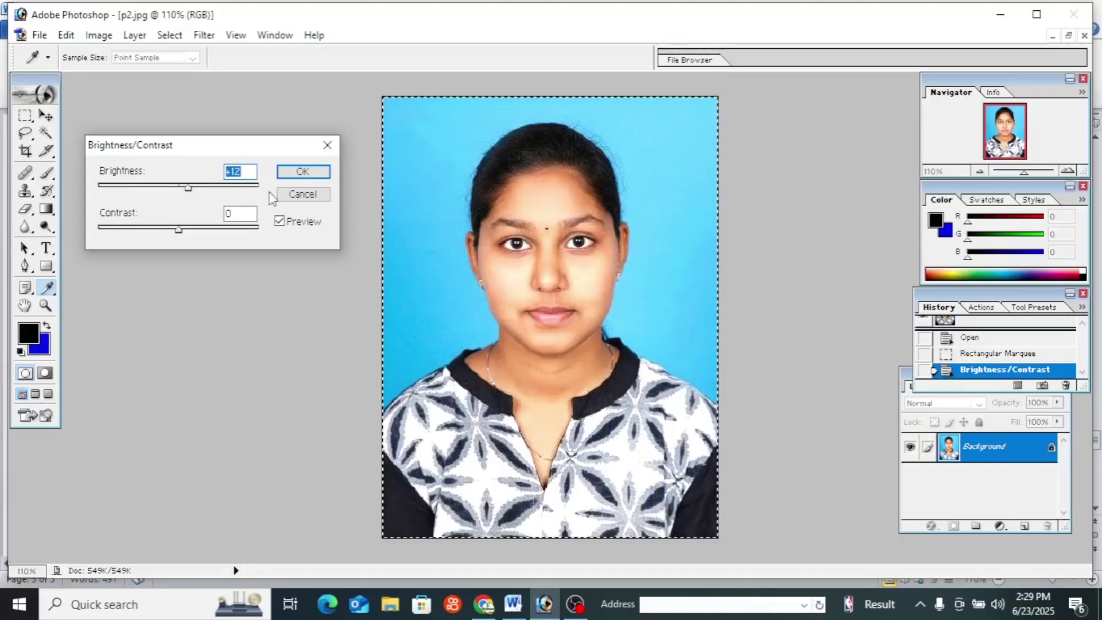
left_click(297, 172)
key("m")
key("ctrl+0")
key("ctrl+plus")
key("ctrl+0")
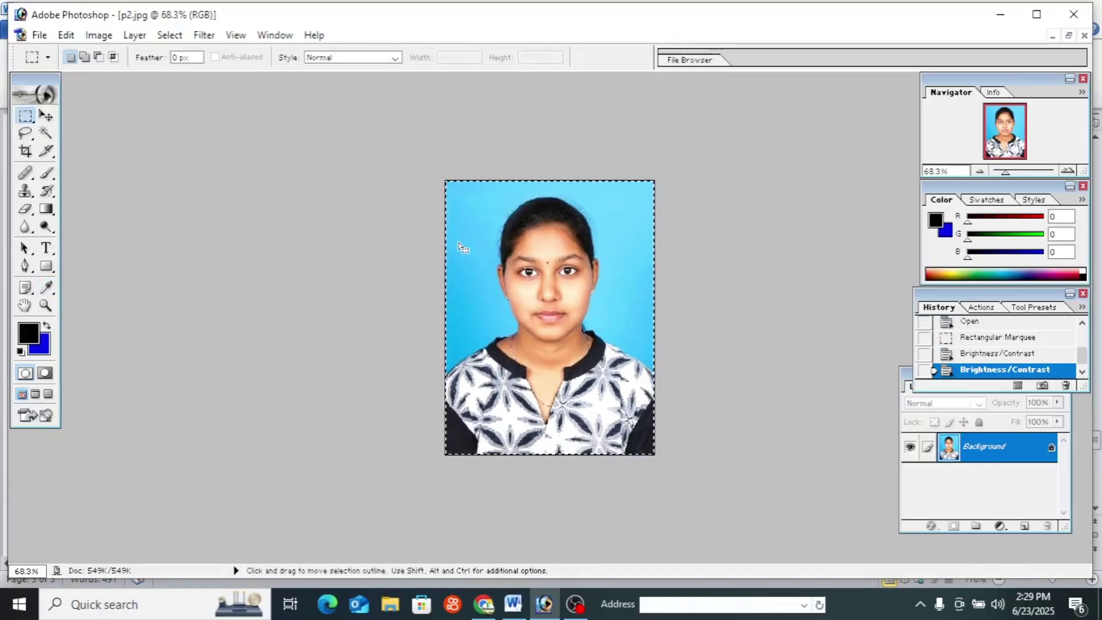
left_click(398, 247)
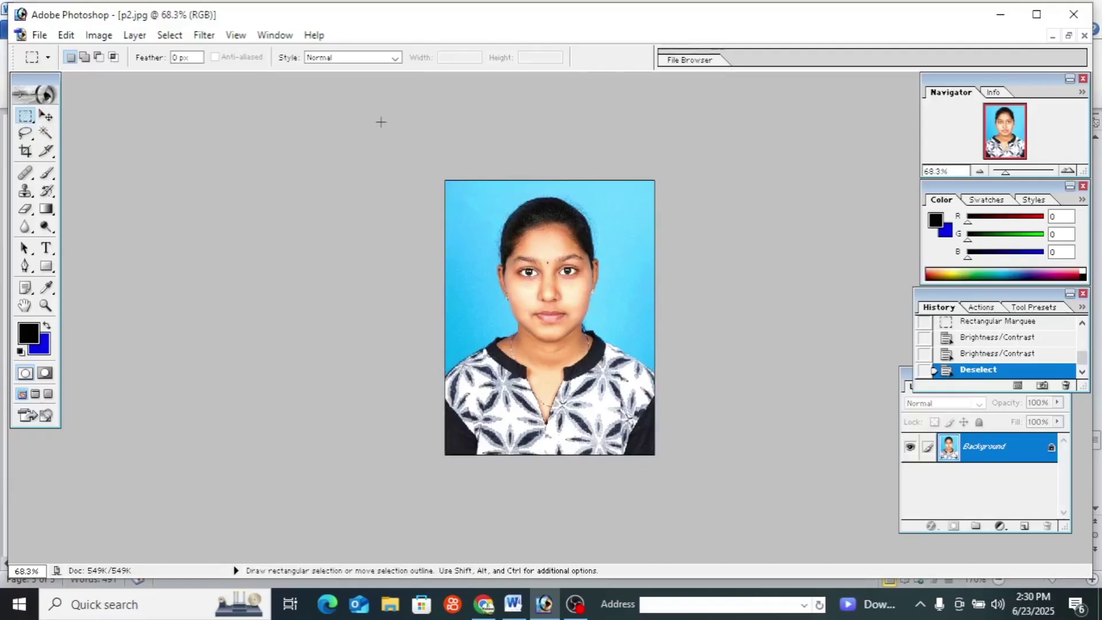
Step: Select the whole photo with the Rectangular Marquee and create a white A4 document at 300 pixels/inch in Lab Color mode
left_click_drag(816, 507, 746, 465)
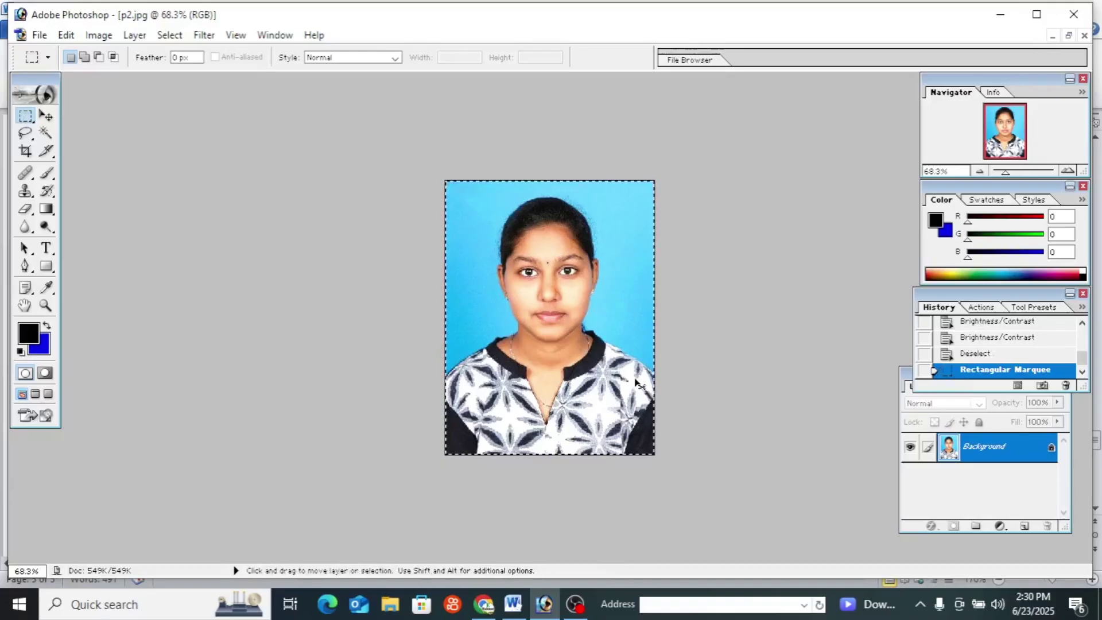
key("ctrl+n")
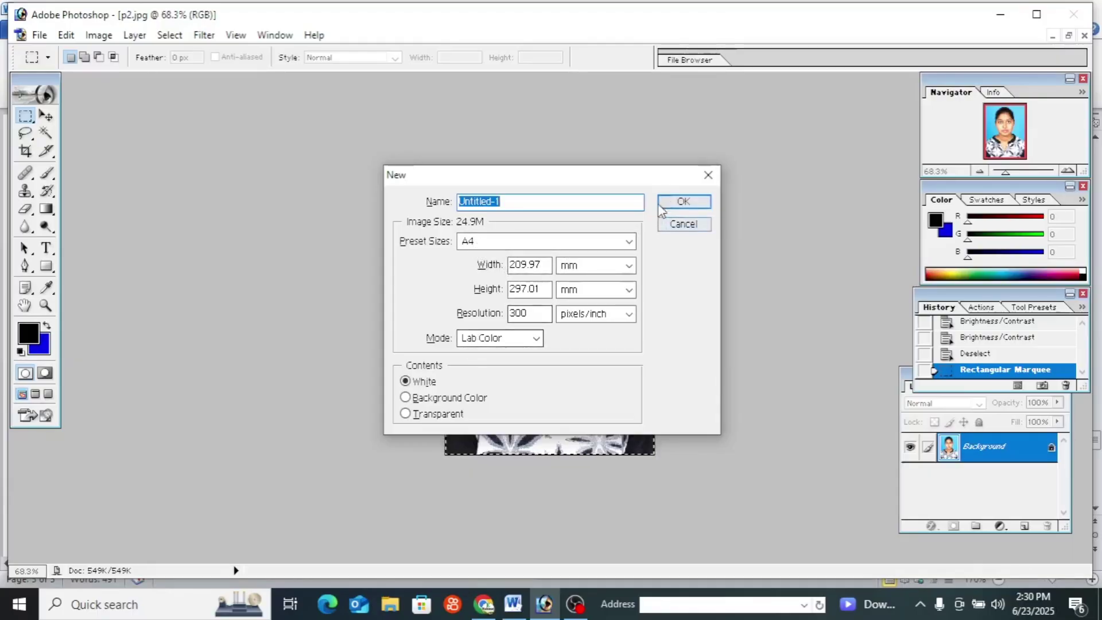
key("Return")
Step: Arrange both documents side by side, bring the selected photo into the blank A4 page, and place it in the page's upper-left area
left_click_drag(238, 102, 234, 144)
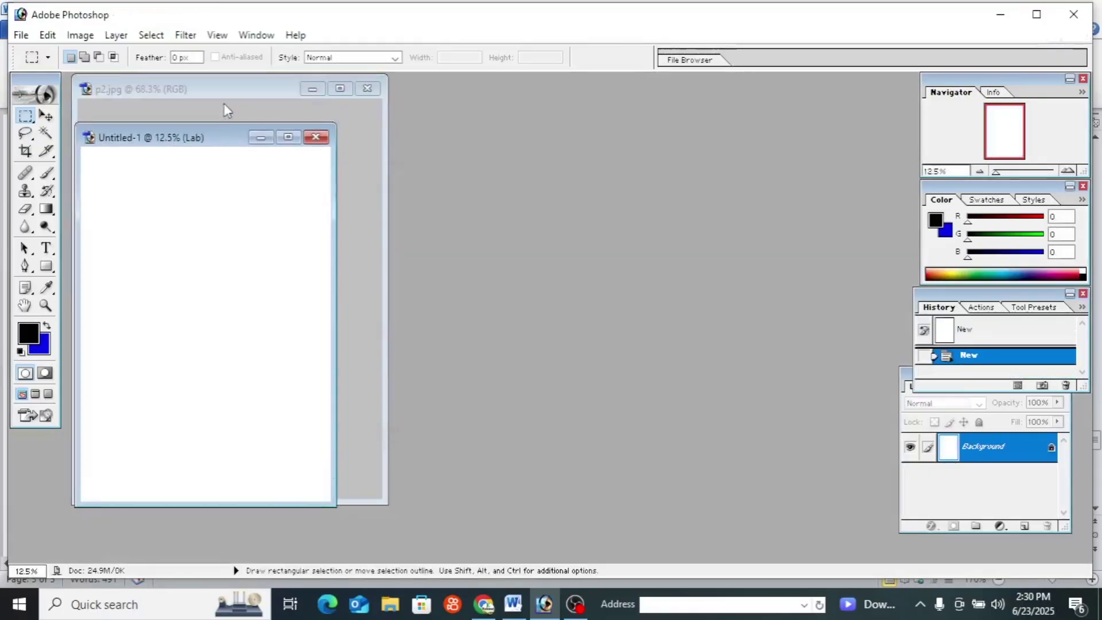
left_click(227, 94)
left_click_drag(226, 93, 507, 112)
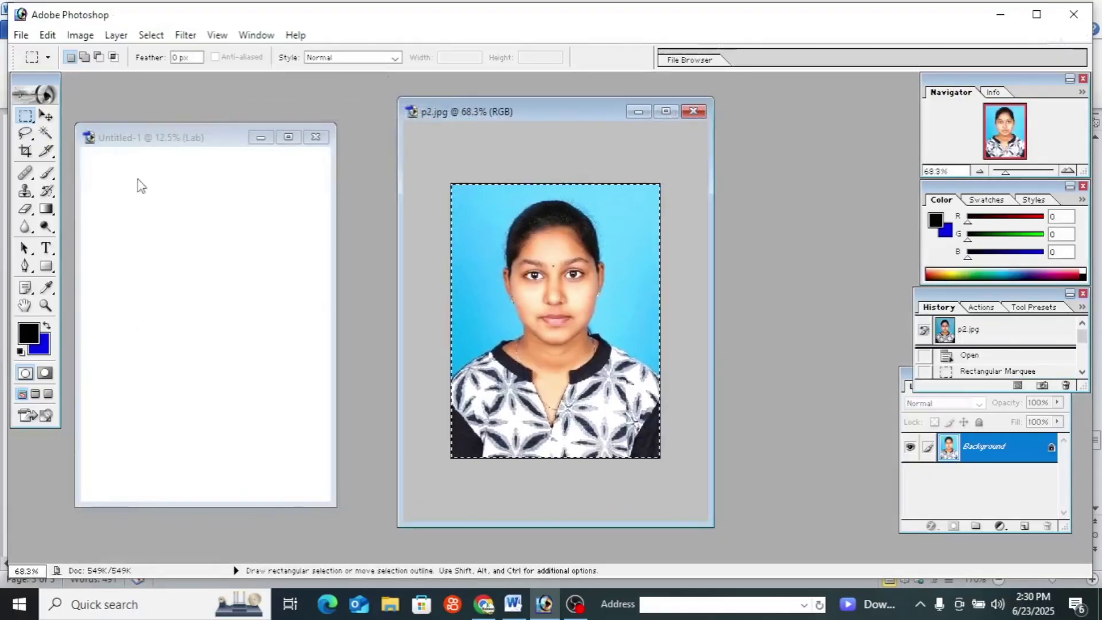
left_click(46, 115)
left_click_drag(551, 322, 208, 323)
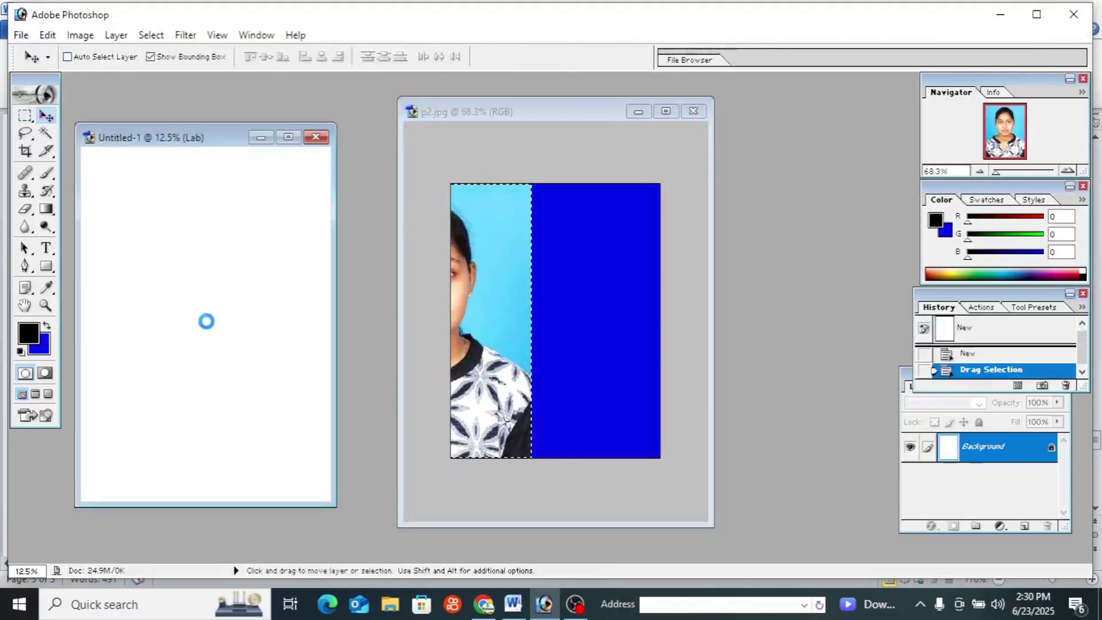
left_click(292, 138)
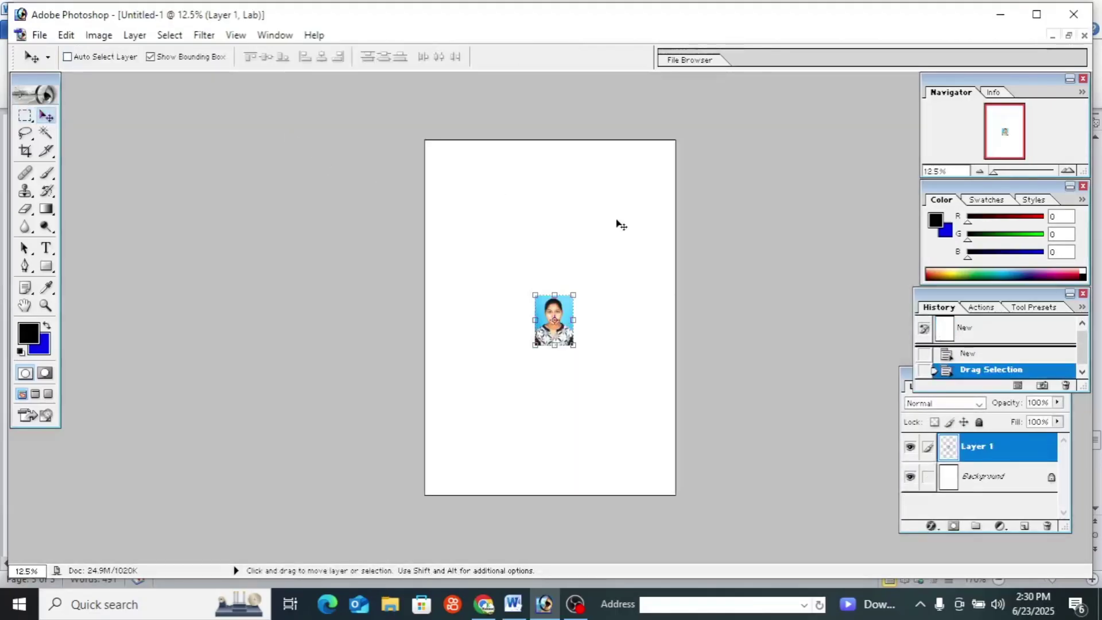
key("ctrl+0")
key("ctrl+minus")
key("ctrl+minus")
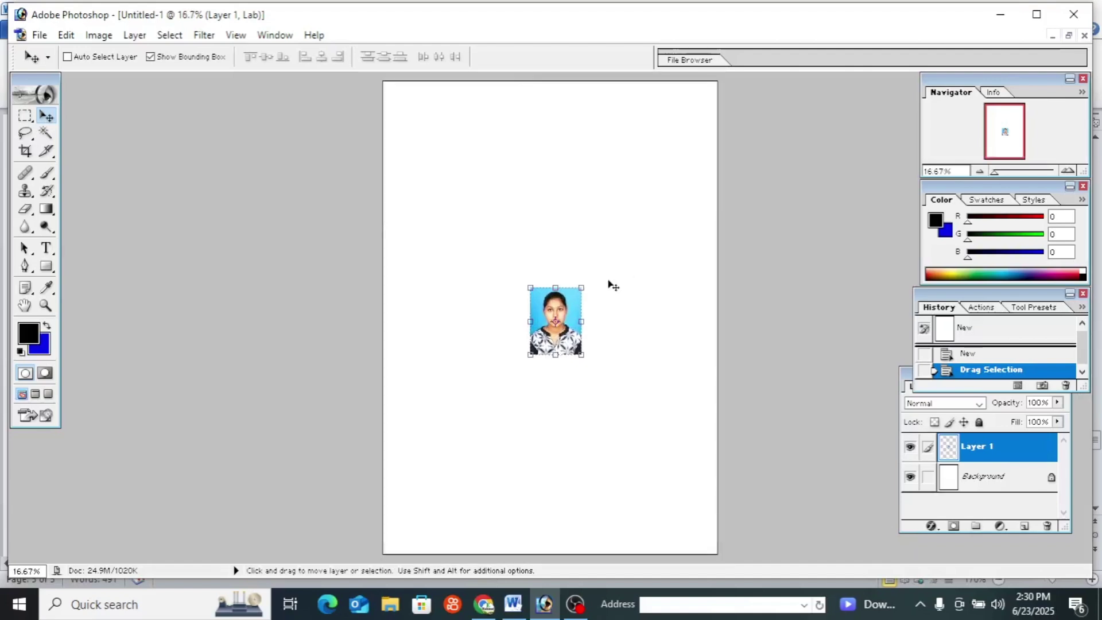
left_click_drag(550, 332, 482, 233)
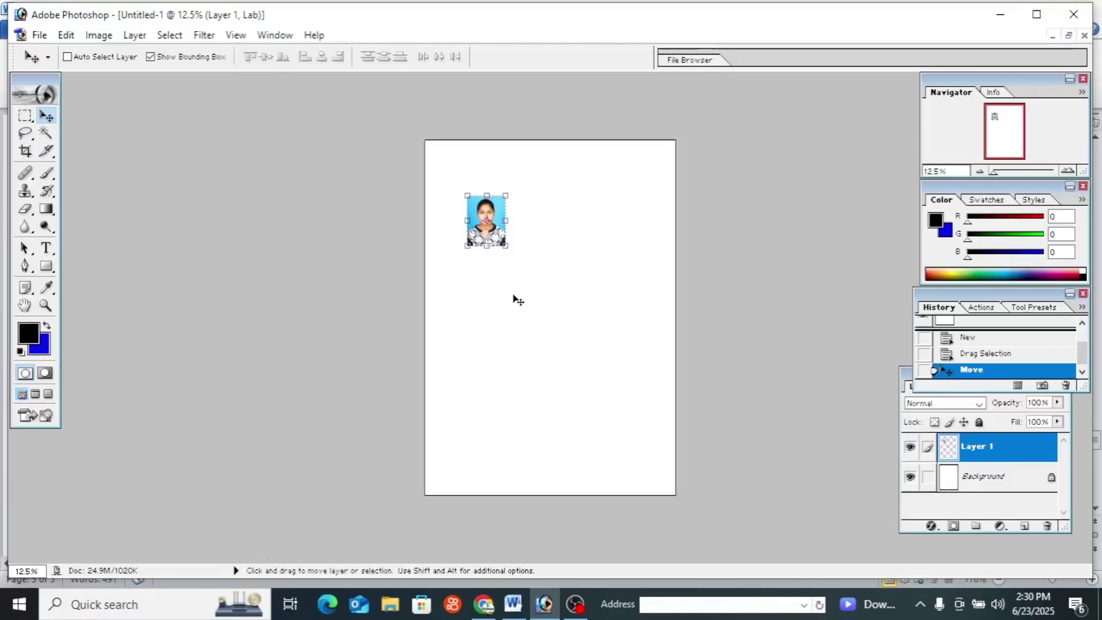
Step: Resize the photo with Free Transform to 1.6 in wide and 2 in high, and move it into the page's top-left corner
key("ctrl+t")
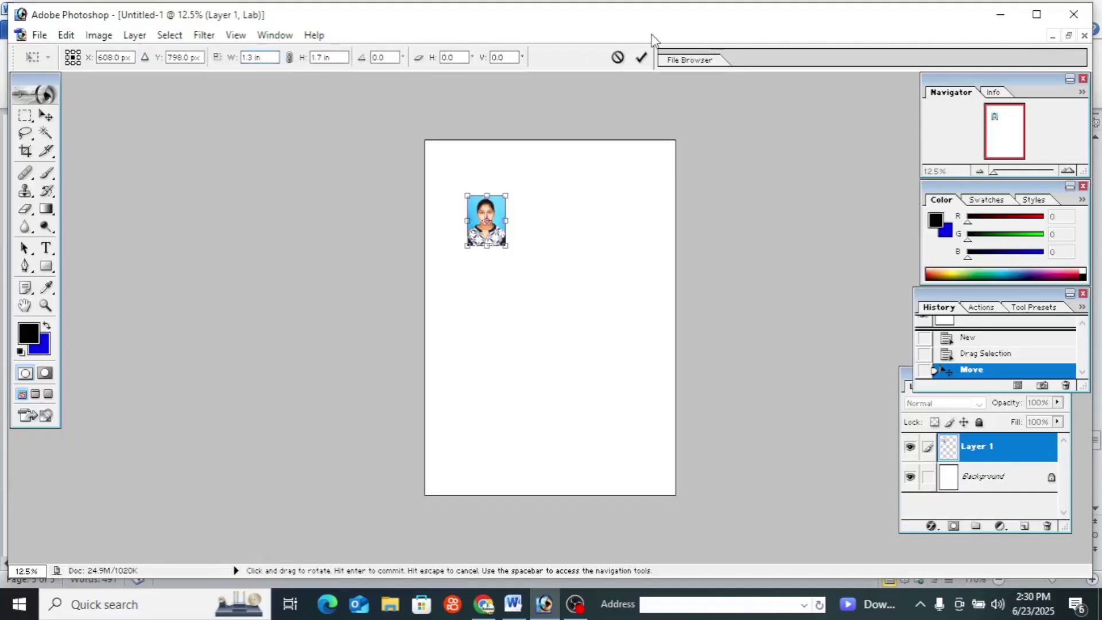
left_click(920, 601)
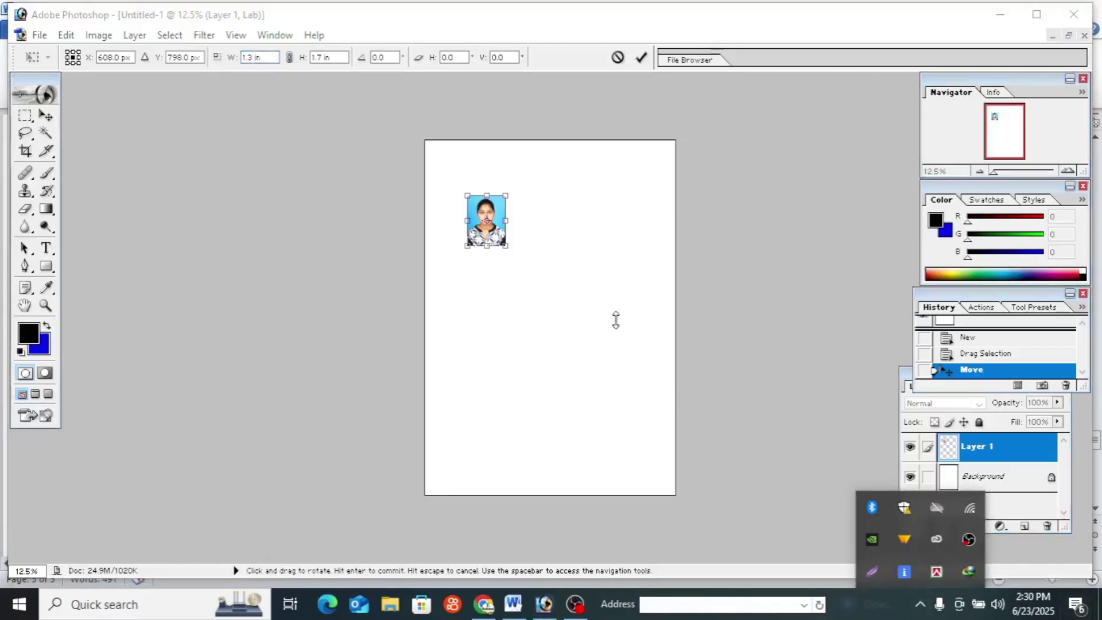
left_click(277, 67)
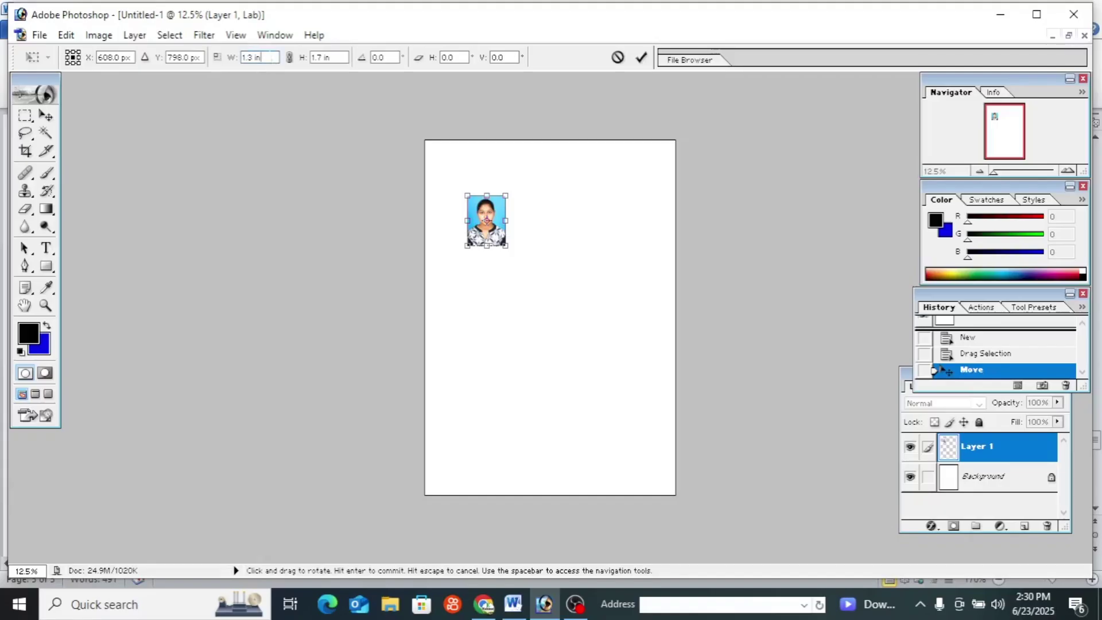
left_click(272, 60)
key("BackSpace")
key("BackSpace")
key("BackSpace")
key("BackSpace")
key("BackSpace")
key("BackSpace")
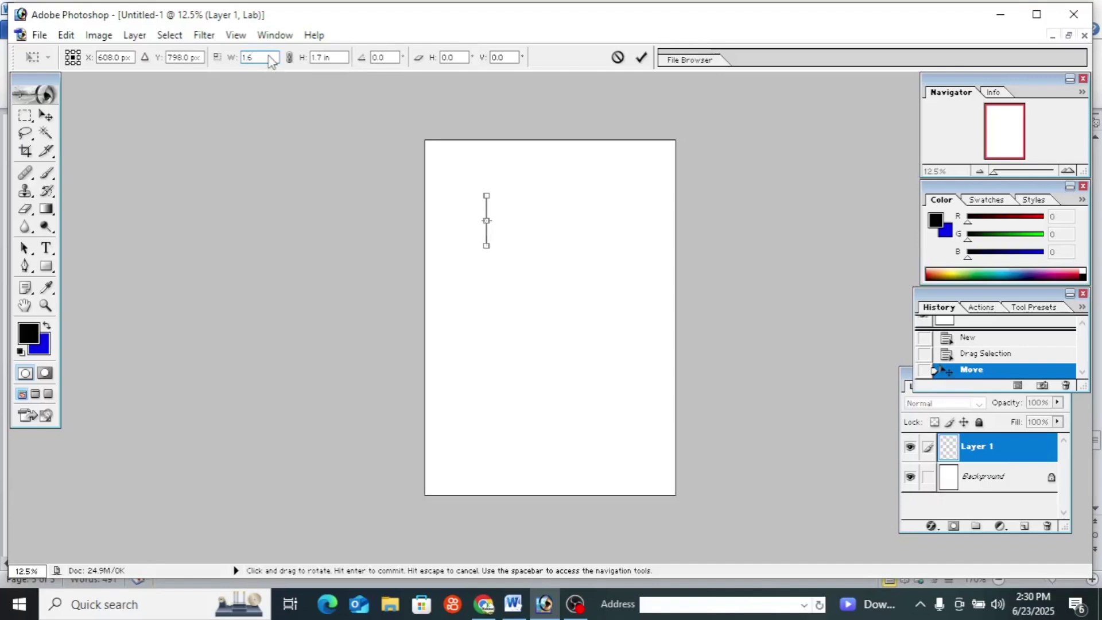
type("1.6in")
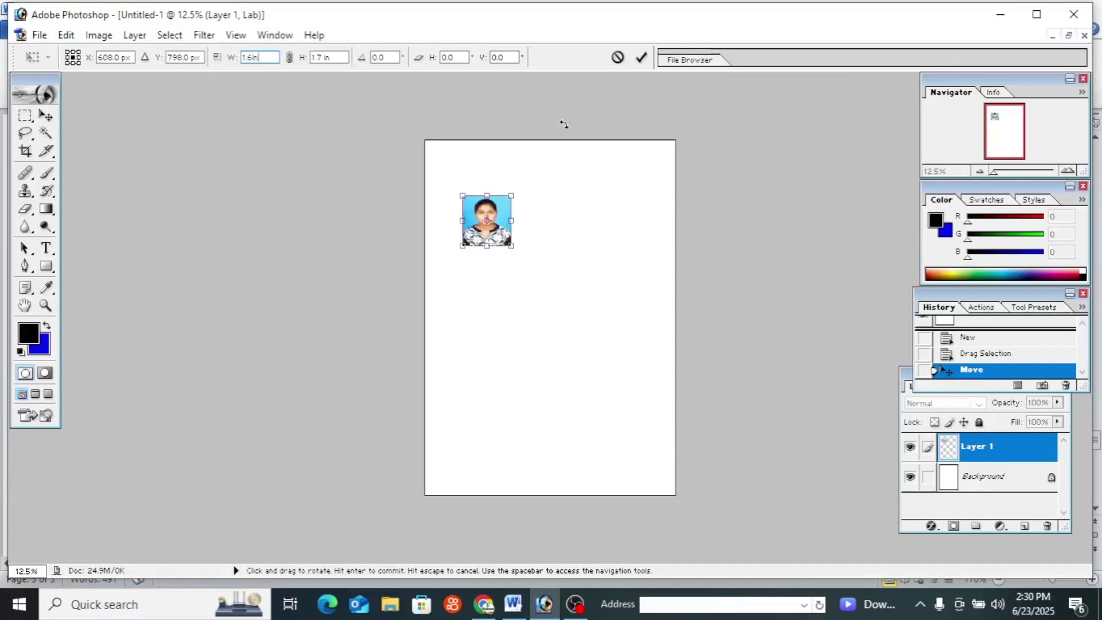
key("Tab")
type("2in")
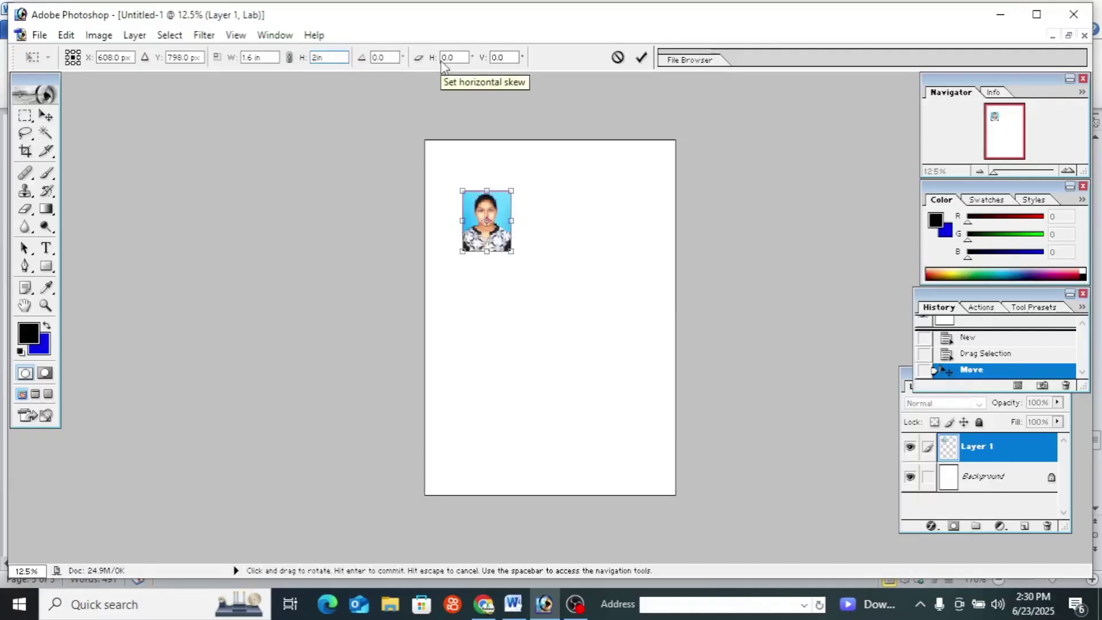
key("Return")
key("Return")
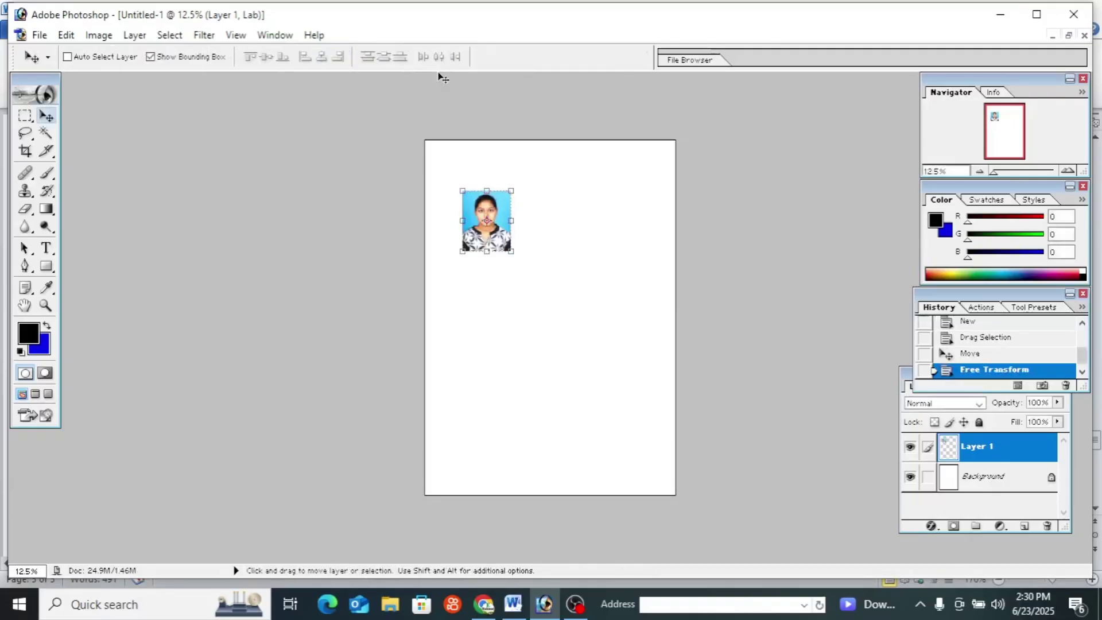
left_click_drag(491, 231, 465, 190)
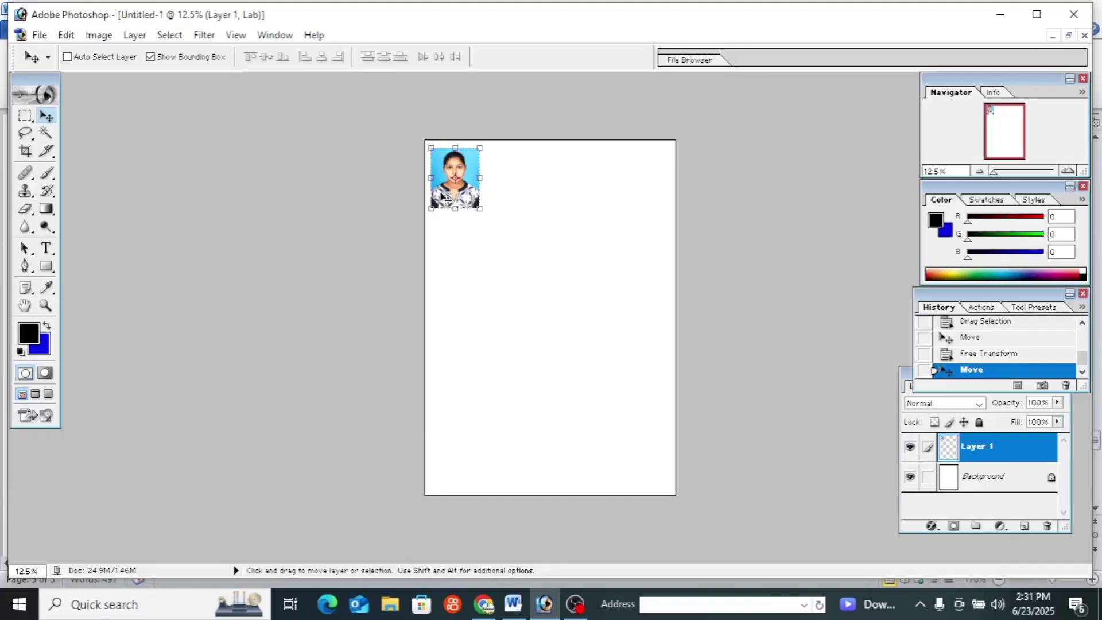
Step: Duplicate the photo across the top of the page to form a row of four, and merge all visible layers
key("alt")
key("shift")
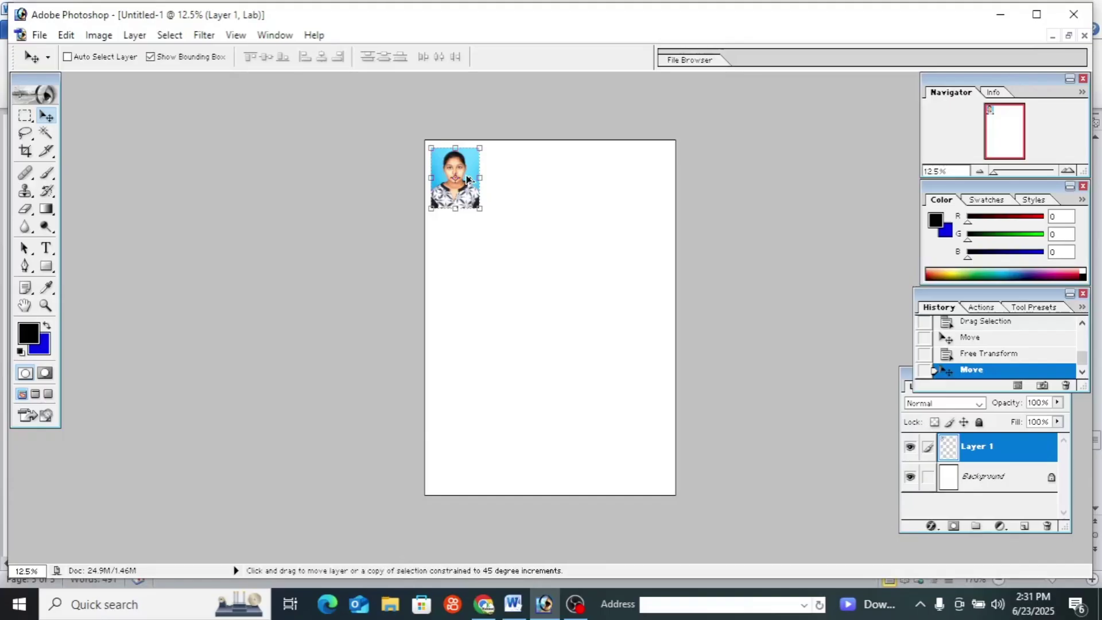
left_click_drag(457, 177, 615, 186)
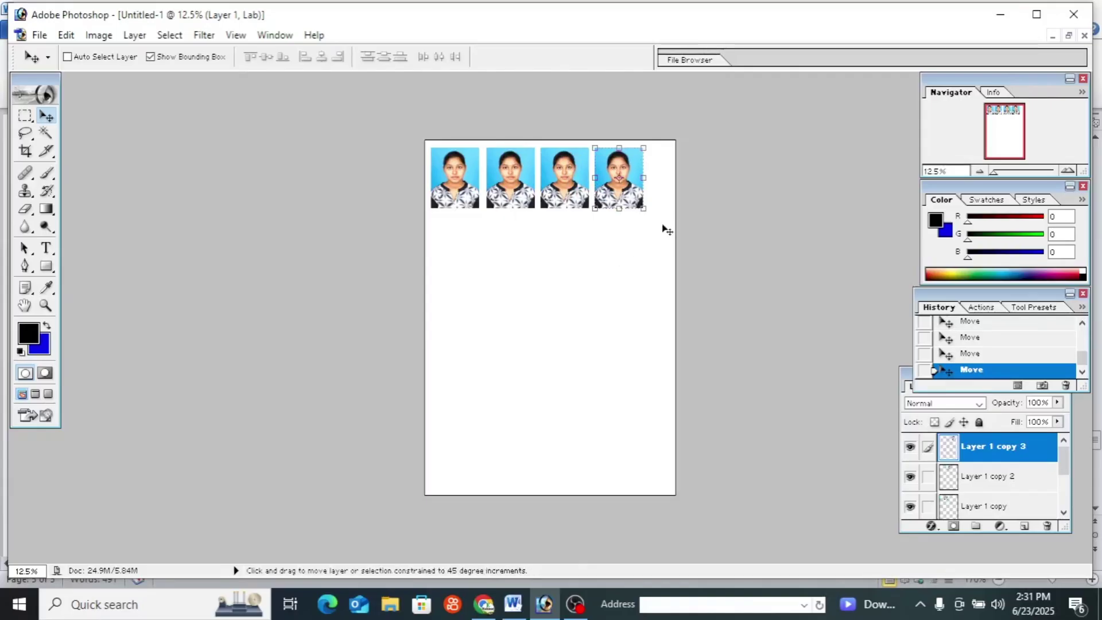
key("ctrl+shift+e")
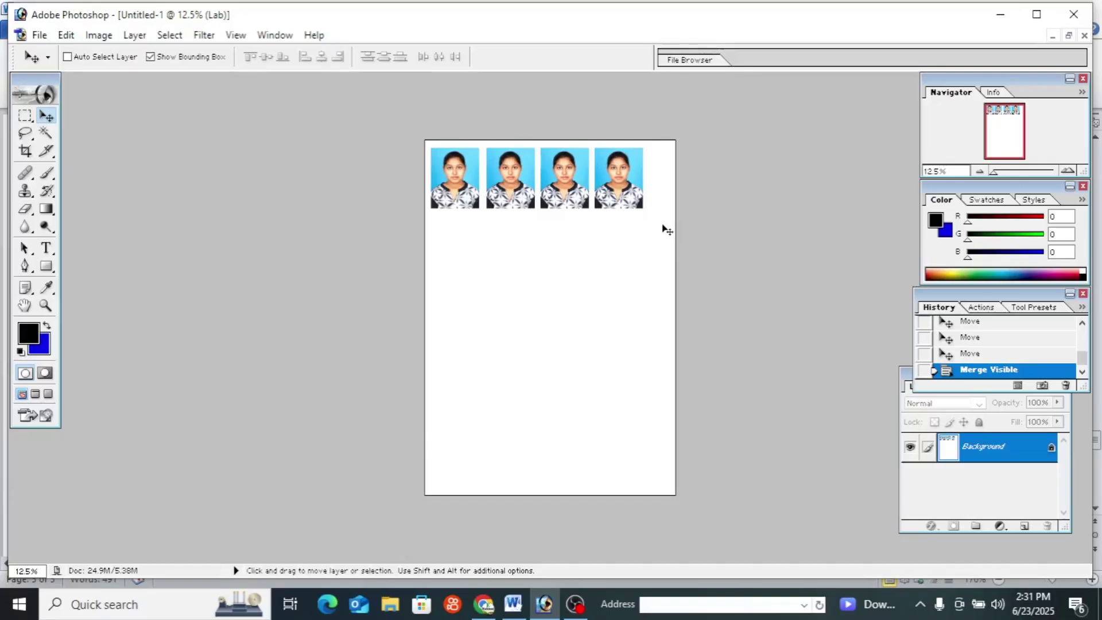
Step: Duplicate the merged row of four photos straight below the first and nudge the copy down to leave a gap between the rows
key("alt+shift")
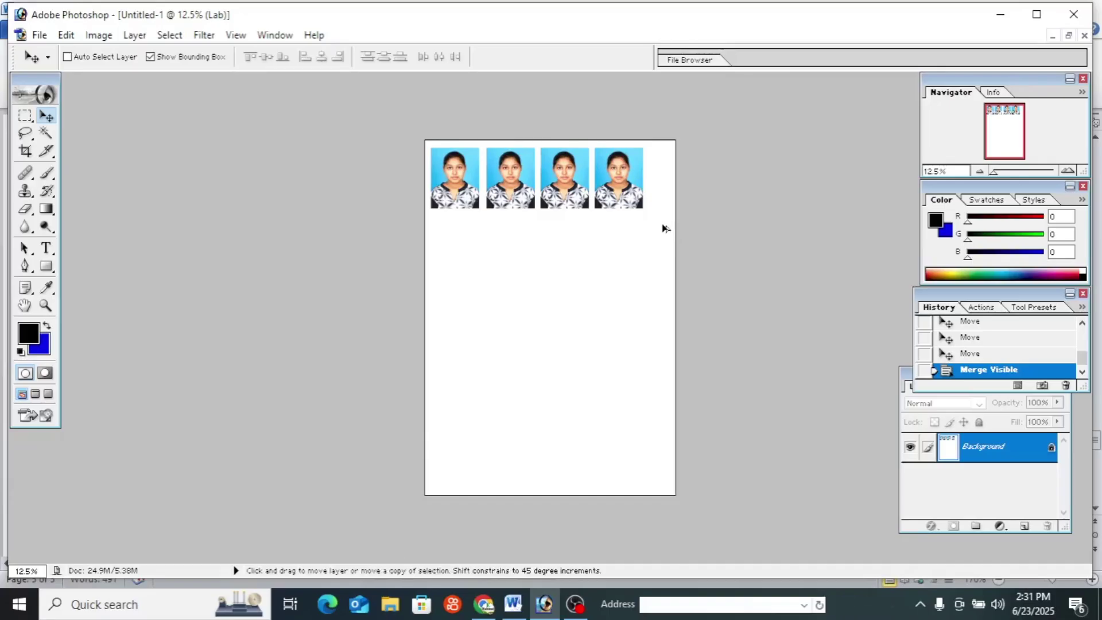
left_click_drag(634, 174, 627, 266)
key("Up")
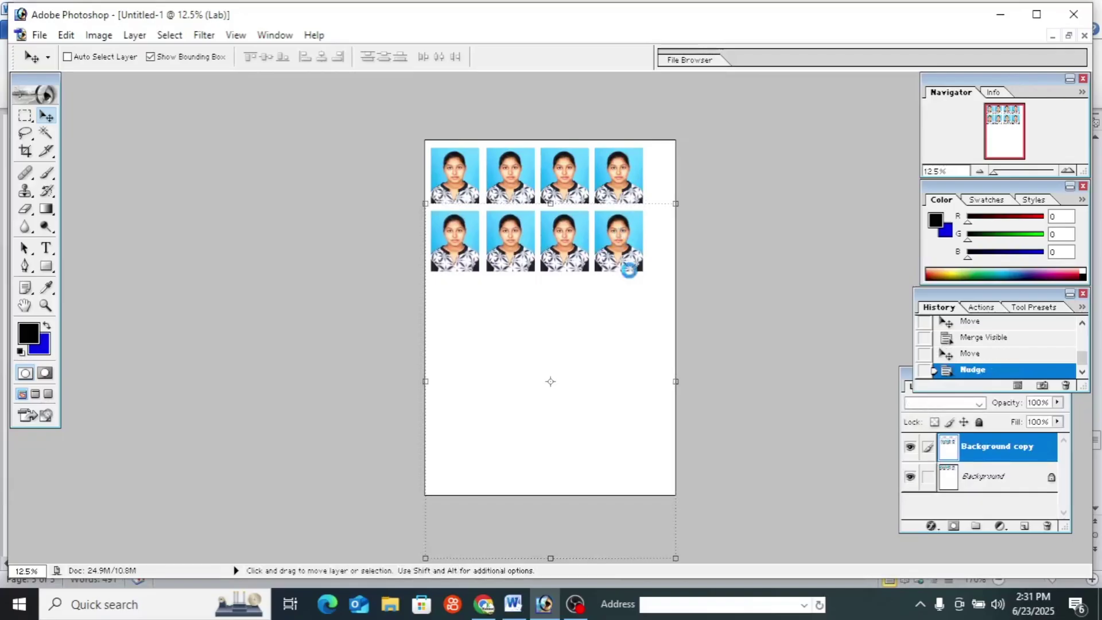
key("shift+Down")
key("shift+Down")
key("shift+Down")
key("shift+Down")
key("shift+Down")
key("shift+Down")
key("shift+Down")
key("shift+Down")
key("shift+Down")
key("shift+Down")
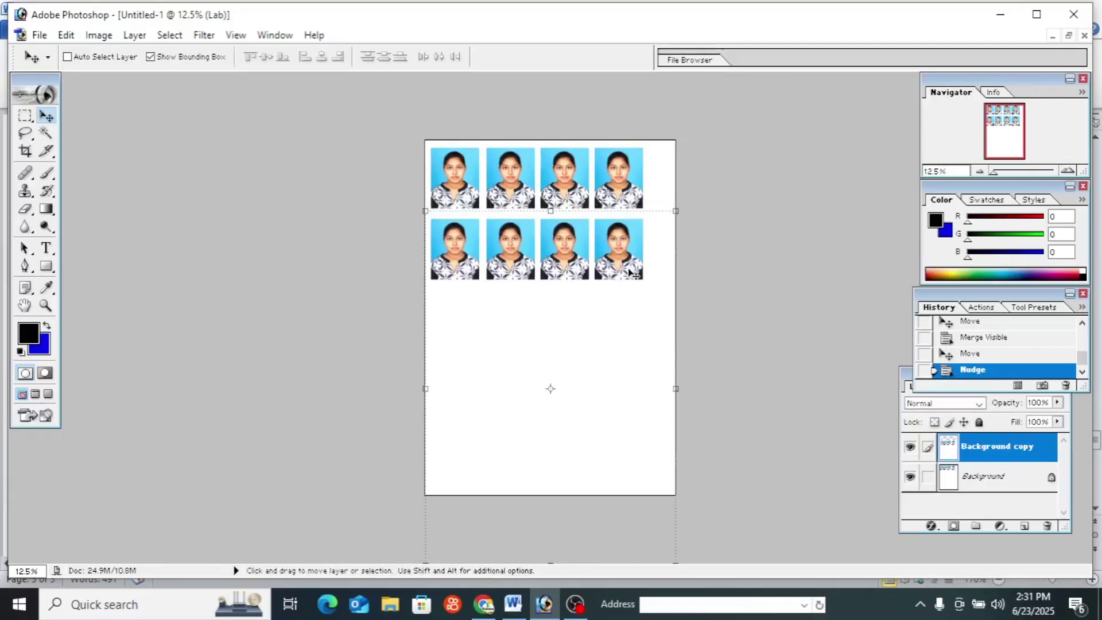
Step: Duplicate the photo row three more times down the page to make five rows, and nudge the last row down
left_click_drag(578, 255, 581, 373)
left_click_drag(581, 374, 579, 446)
key("Down")
key("Down")
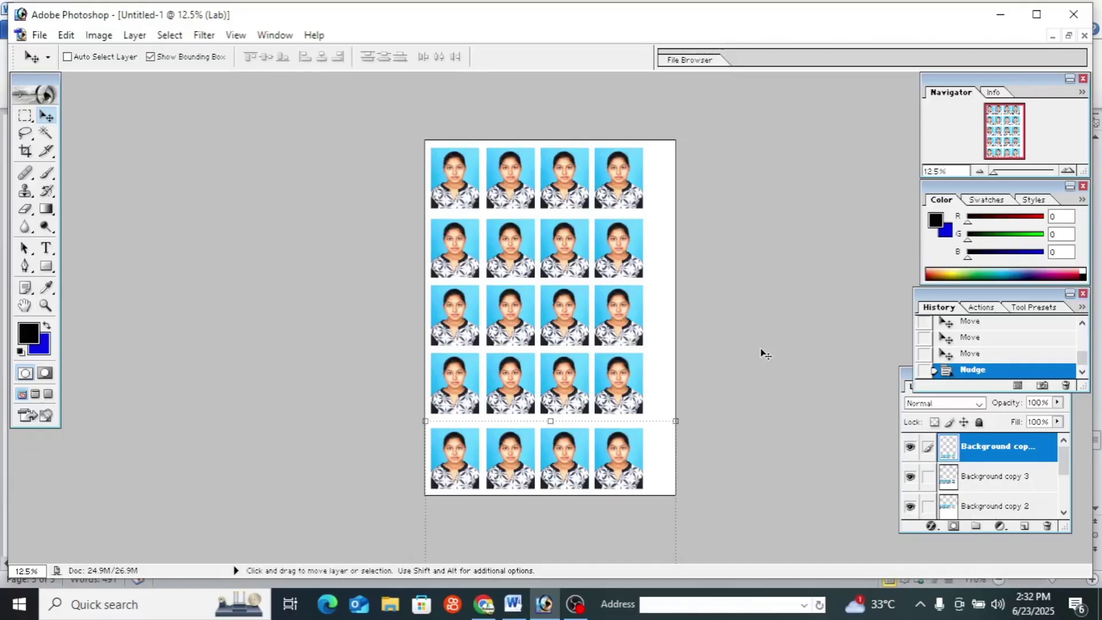
Step: Minimize the A4 sheet, maximize the p2.jpg document, and clear its selection
left_click(1052, 36)
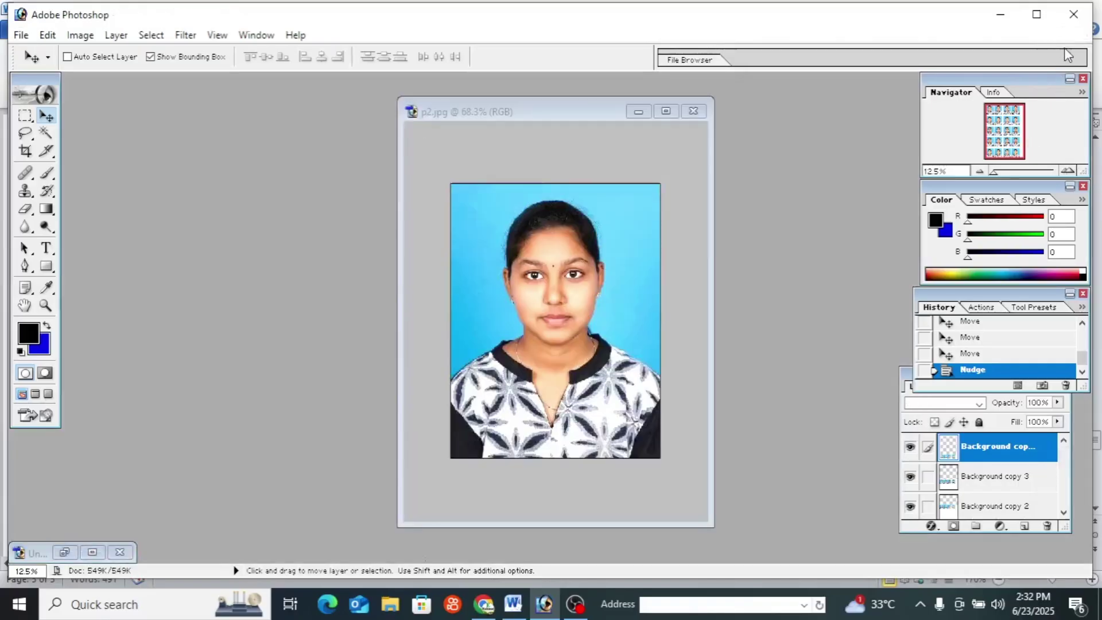
left_click(664, 111)
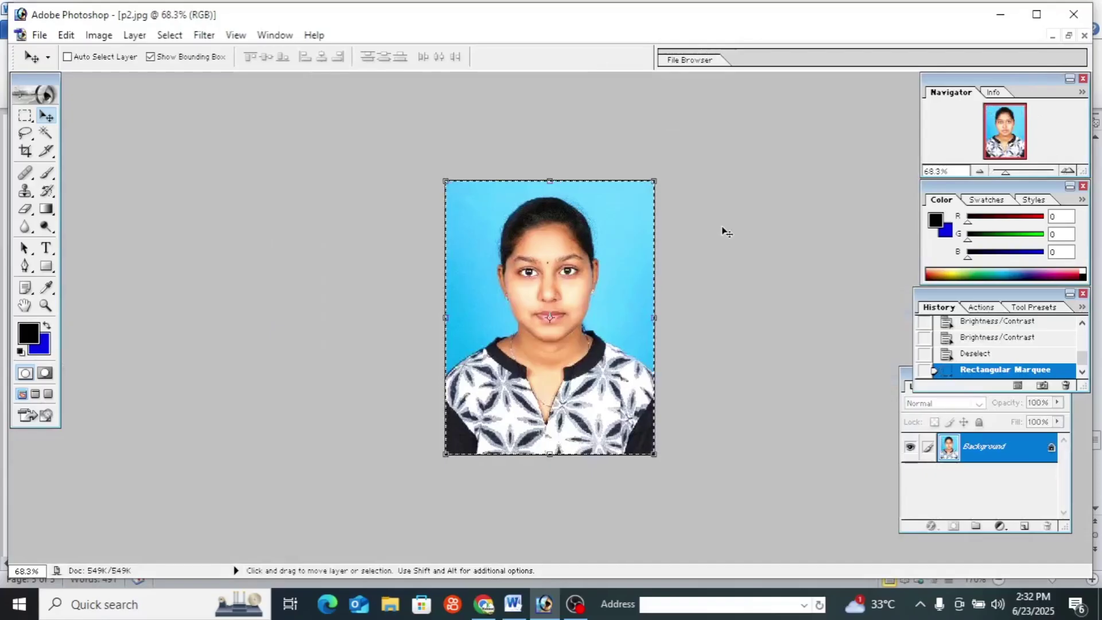
key("ctrl+d")
scroll(727, 362, "down", 2)
scroll(733, 358, "up", 2)
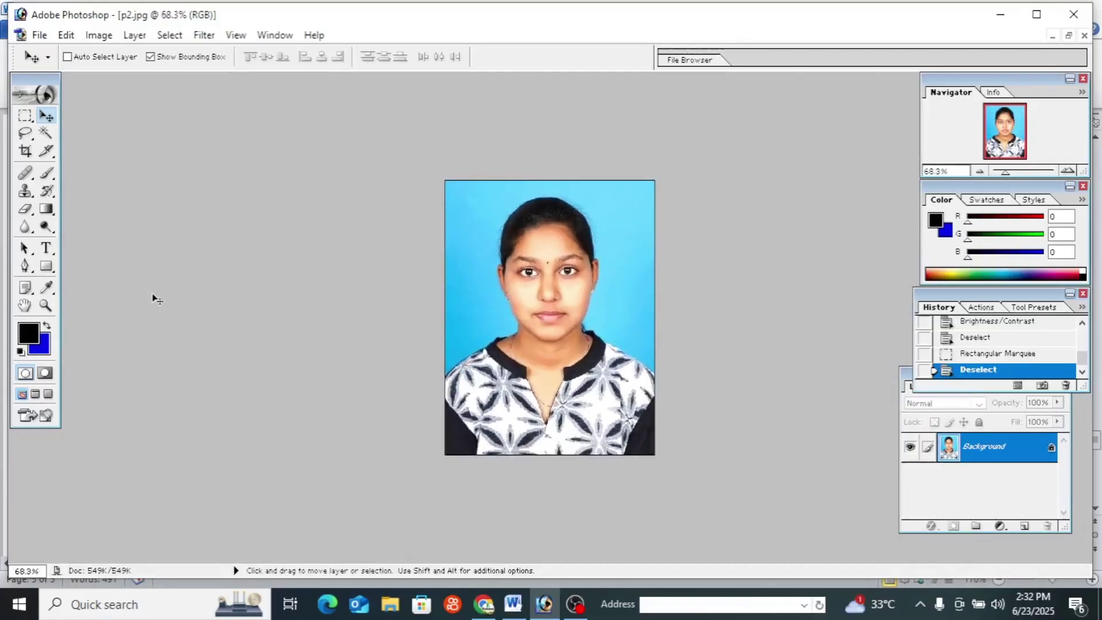
scroll(422, 276, "up", 1)
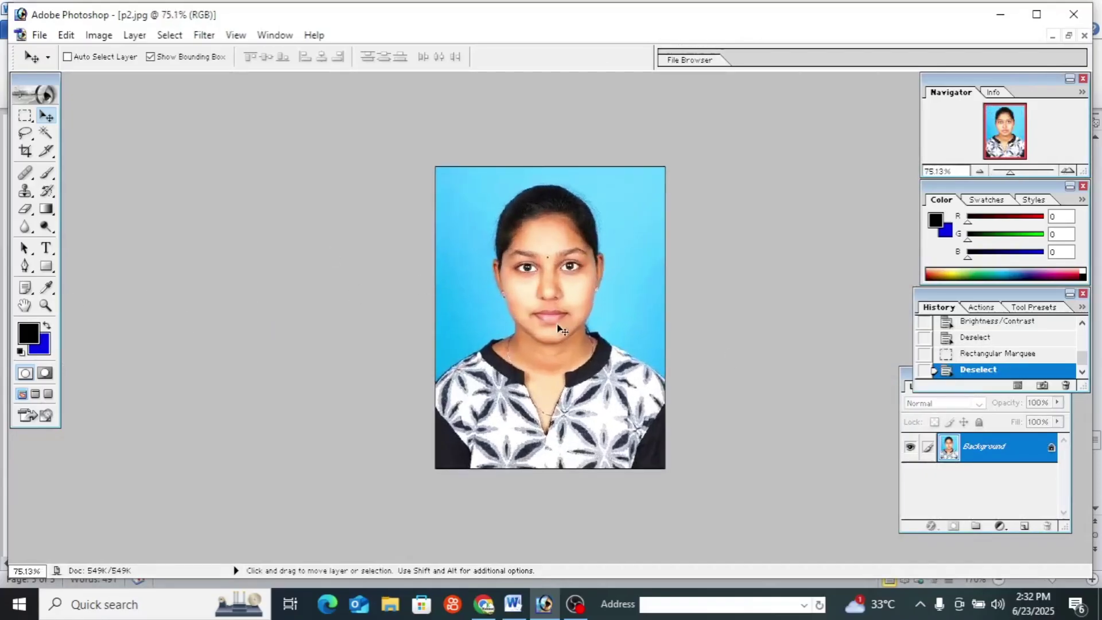
Step: Try replacing the background beside the head with the blue background color using the Magic Wand at tolerance 32, and undo it
left_click(25, 267)
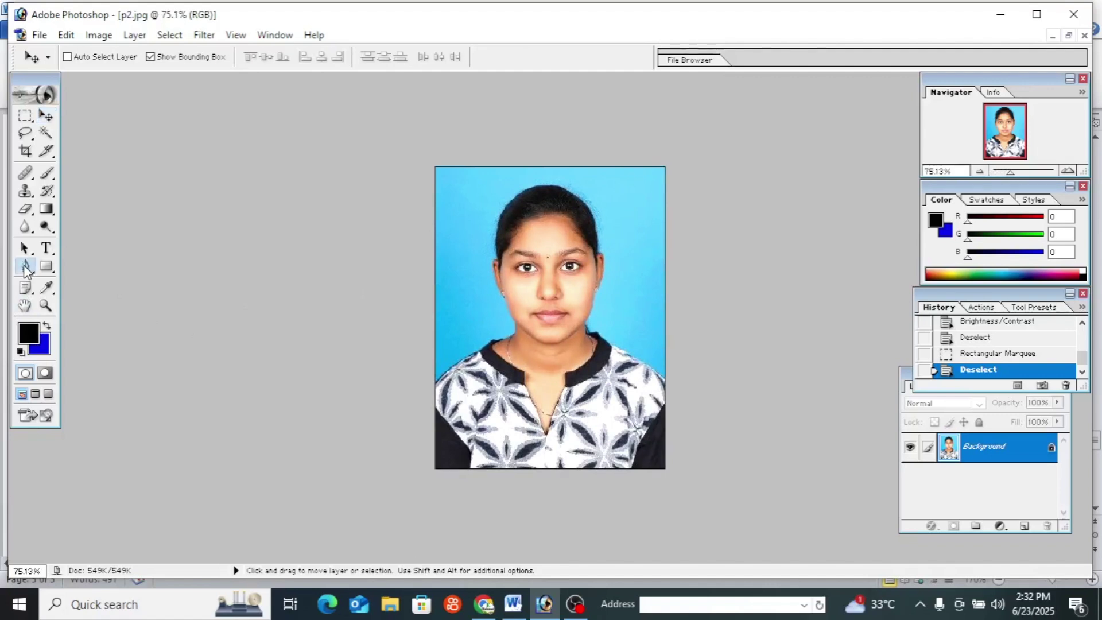
left_click(46, 132)
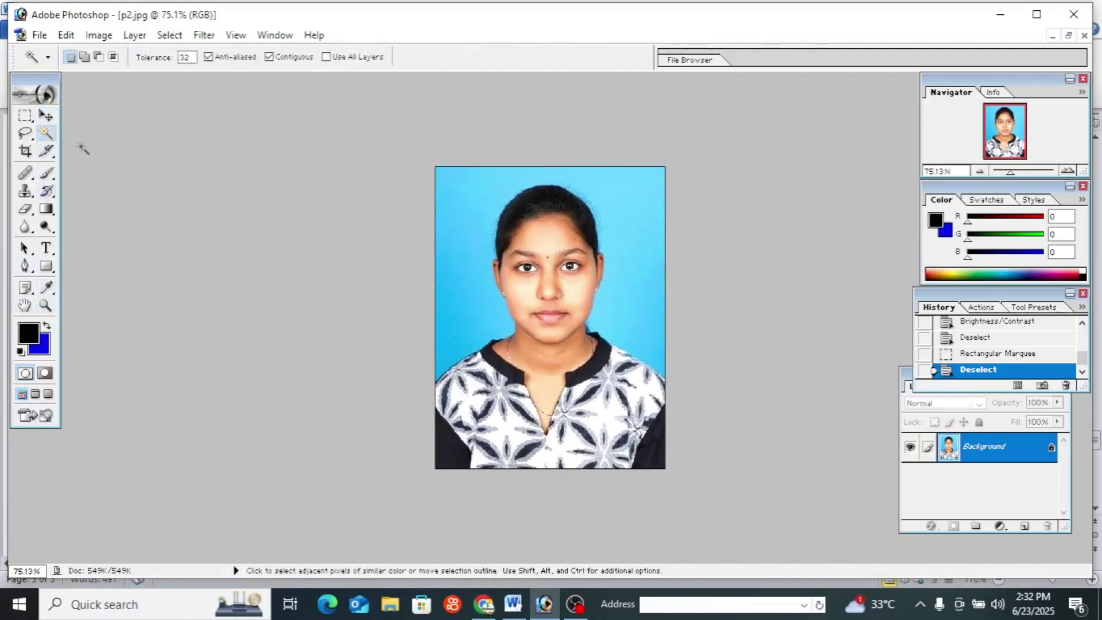
left_click(454, 263)
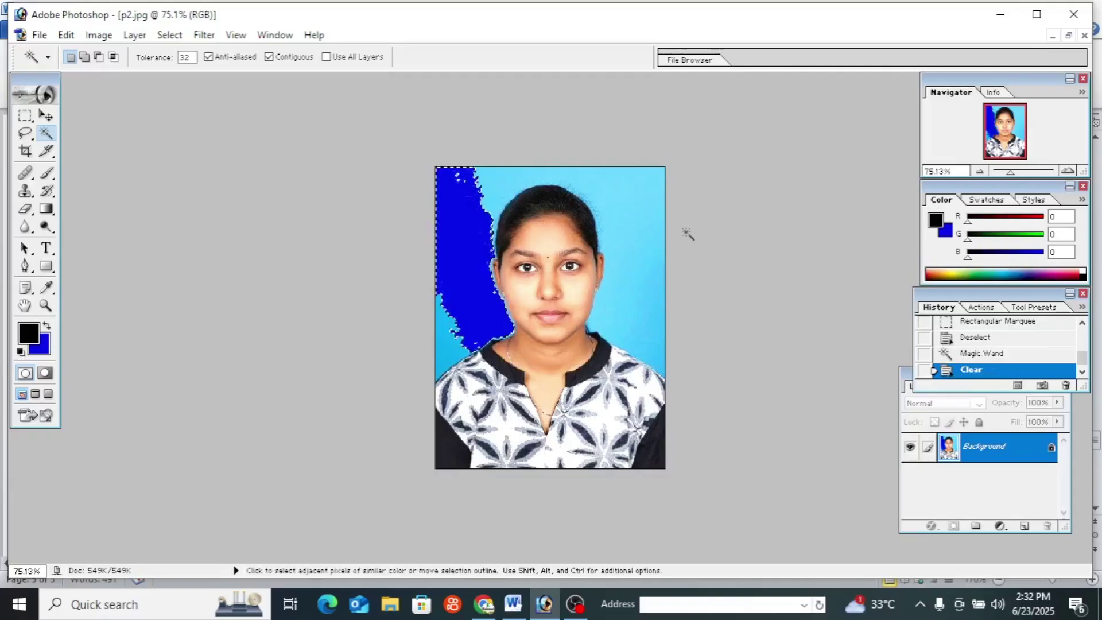
key("ctrl+d")
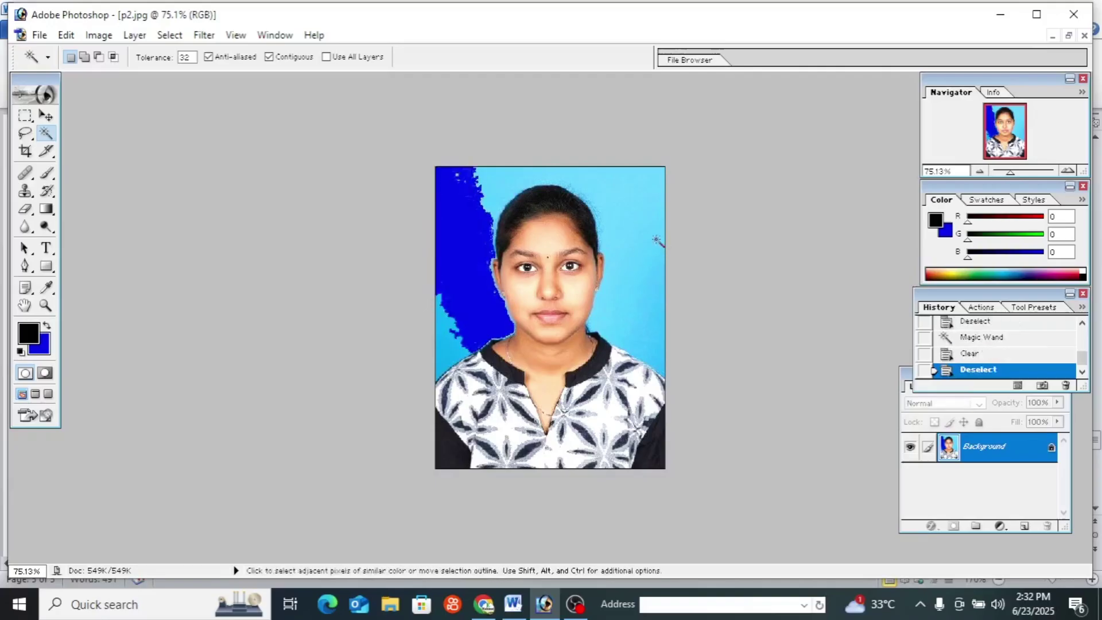
key("ctrl+alt+z")
key("ctrl+alt+z")
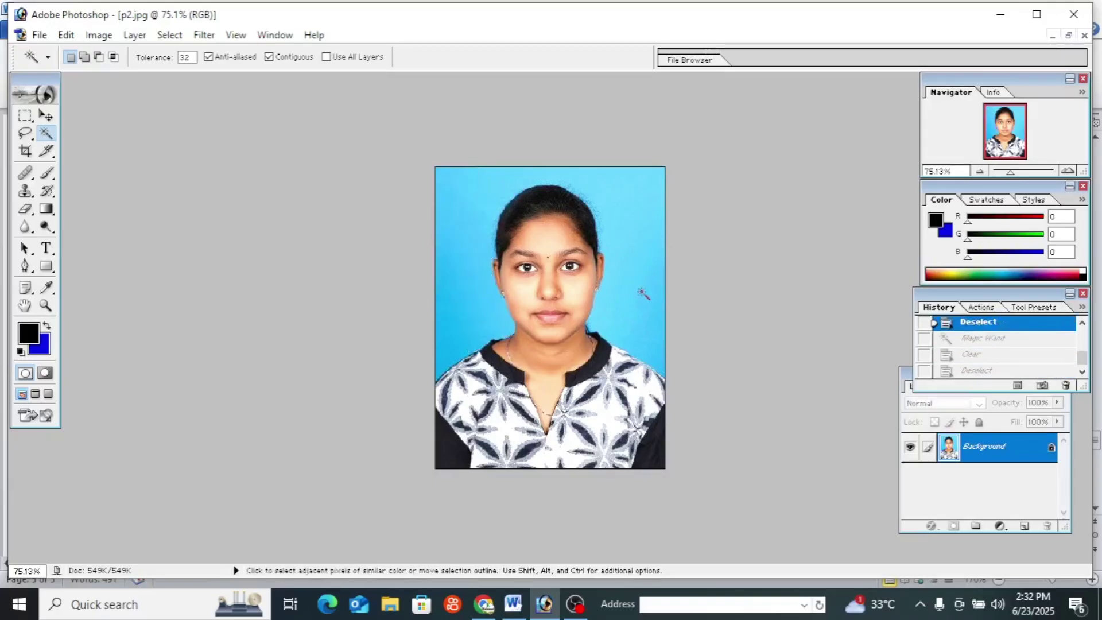
left_click_drag(1009, 171, 1001, 171)
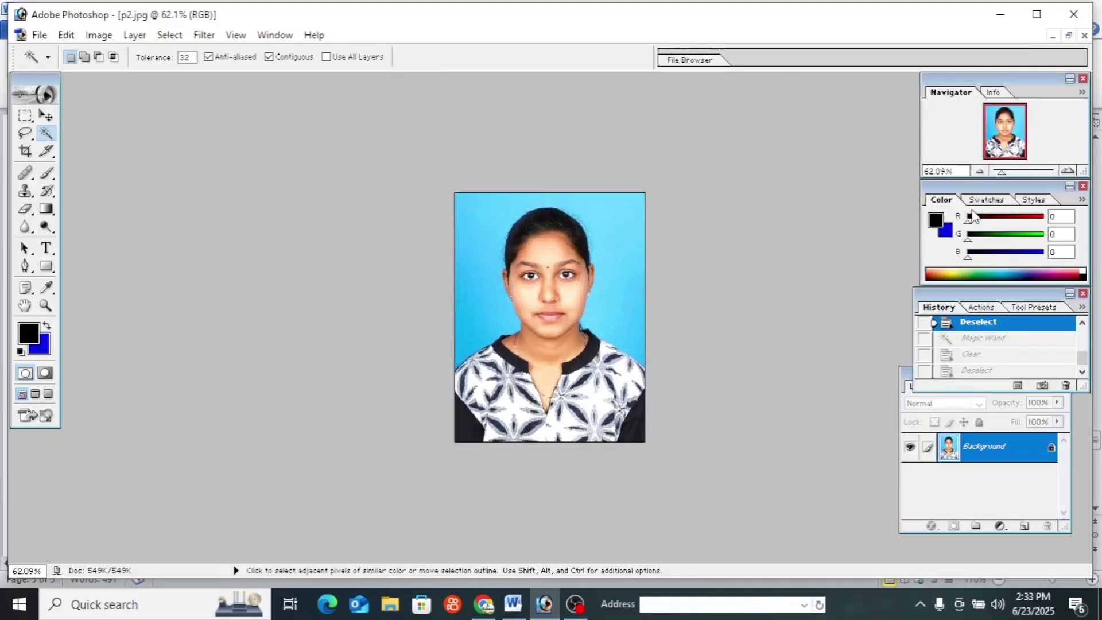